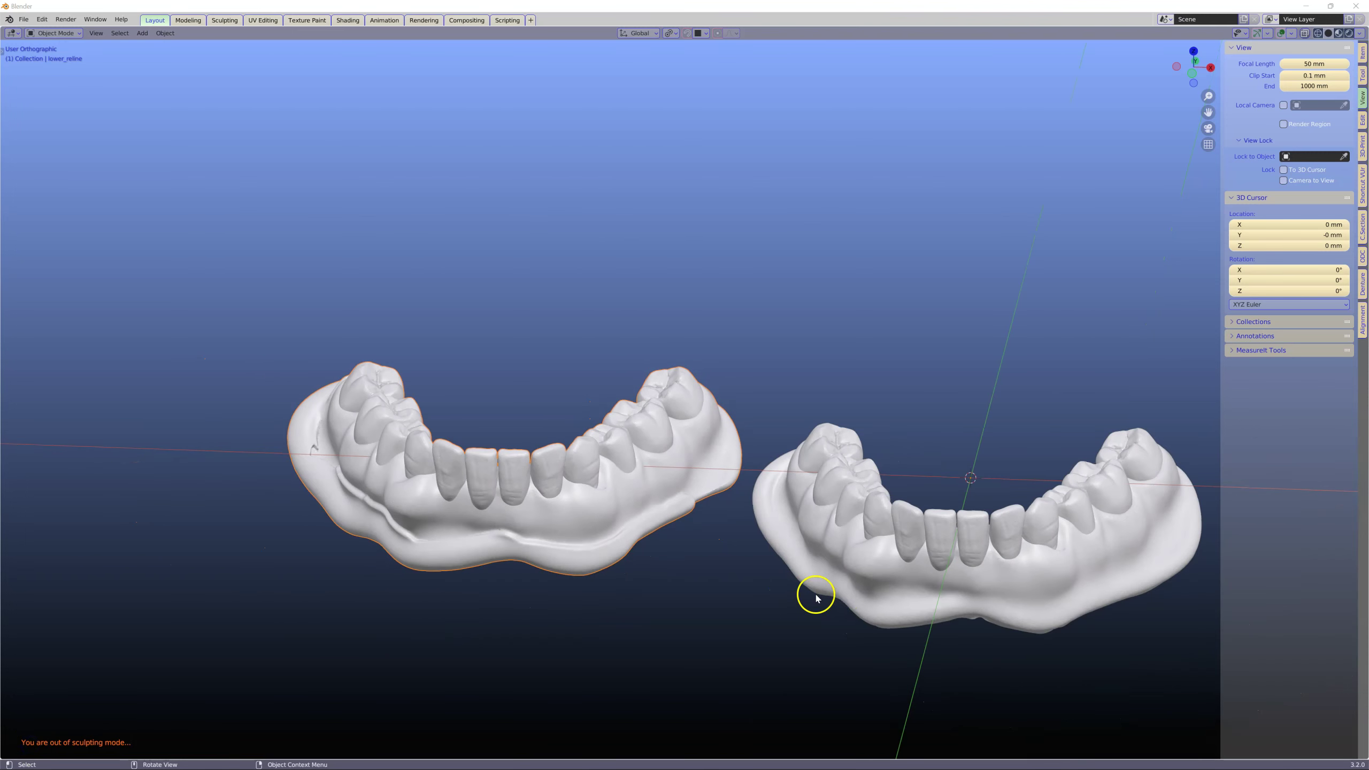
# Step: Examine the lower_tryin denture model from below, above and the front
pyautogui.click(863, 581)
pyautogui.moveTo(864, 581); pyautogui.dragTo(810, 538, button='middle')
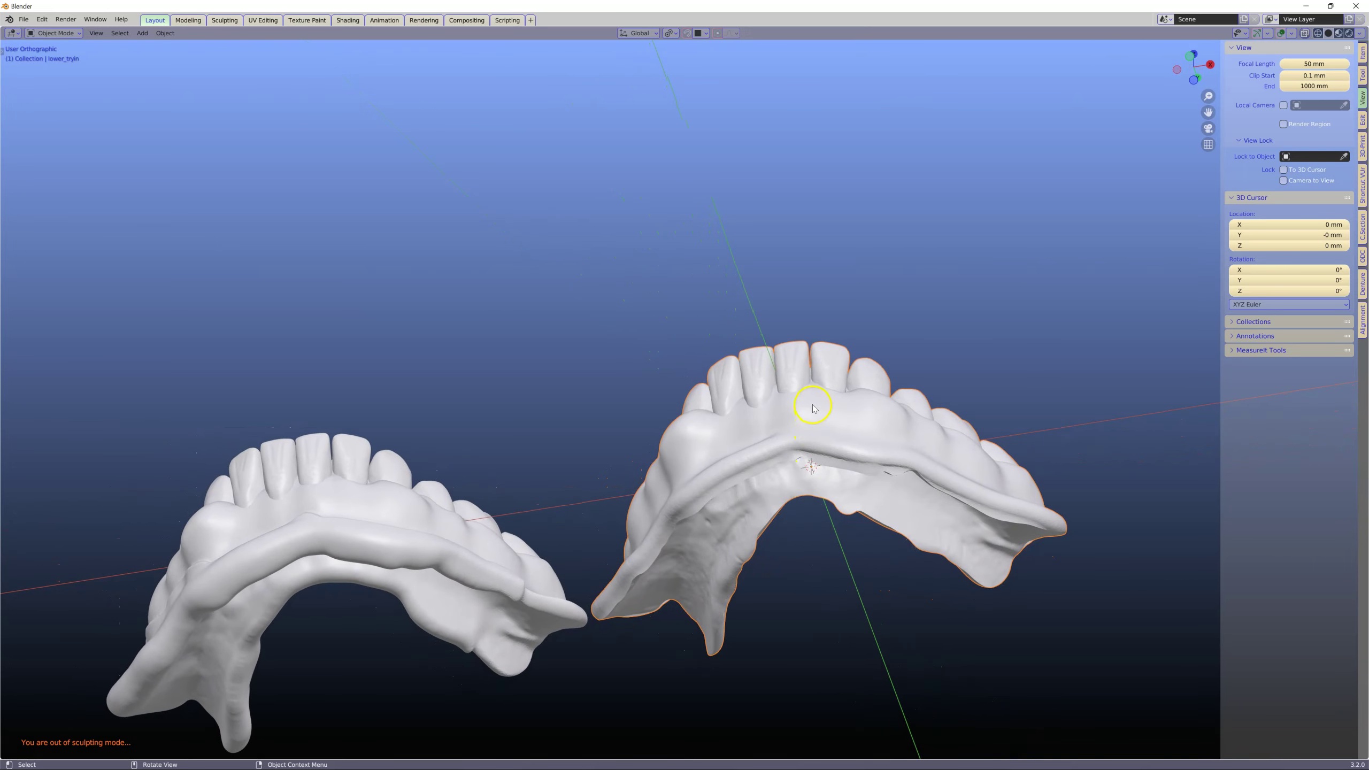
pyautogui.moveTo(814, 408); pyautogui.dragTo(821, 555, button='middle')
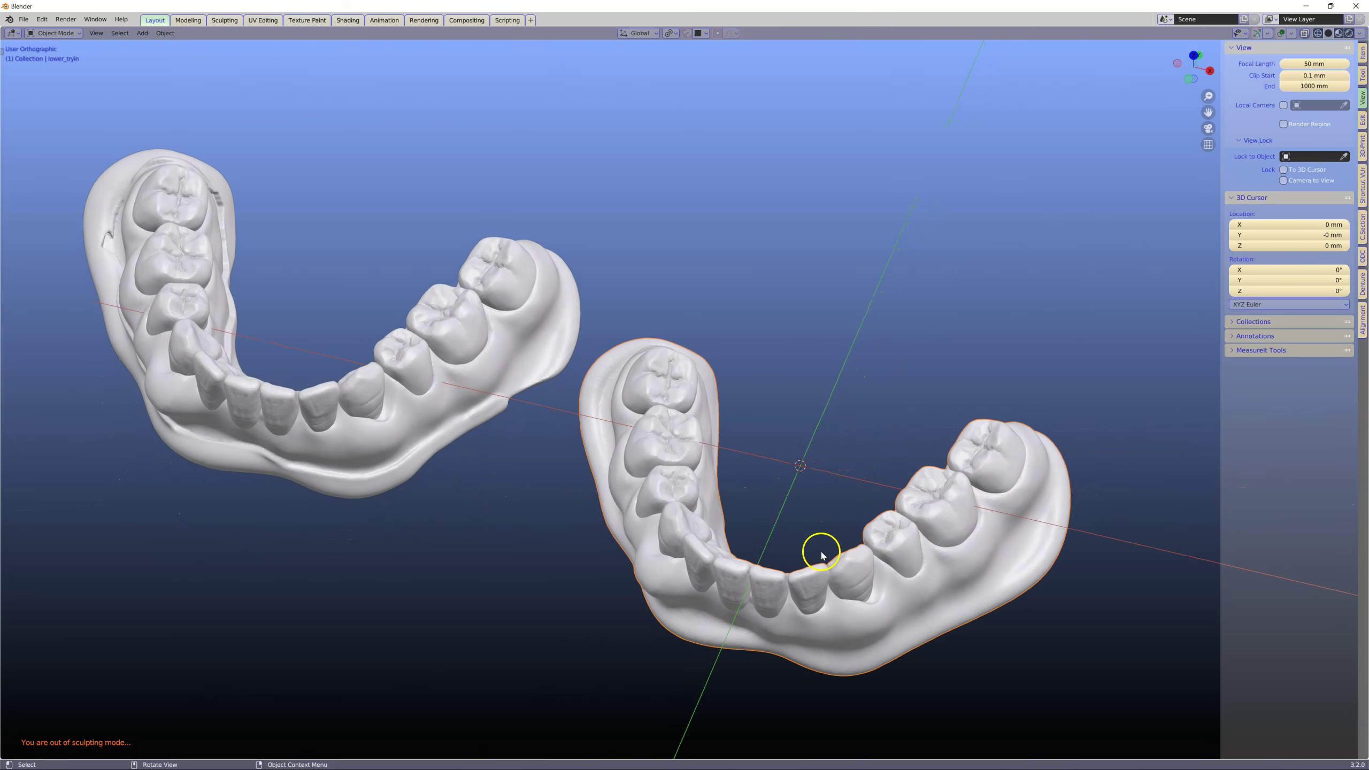
pyautogui.moveTo(917, 526); pyautogui.dragTo(898, 543, button='middle')
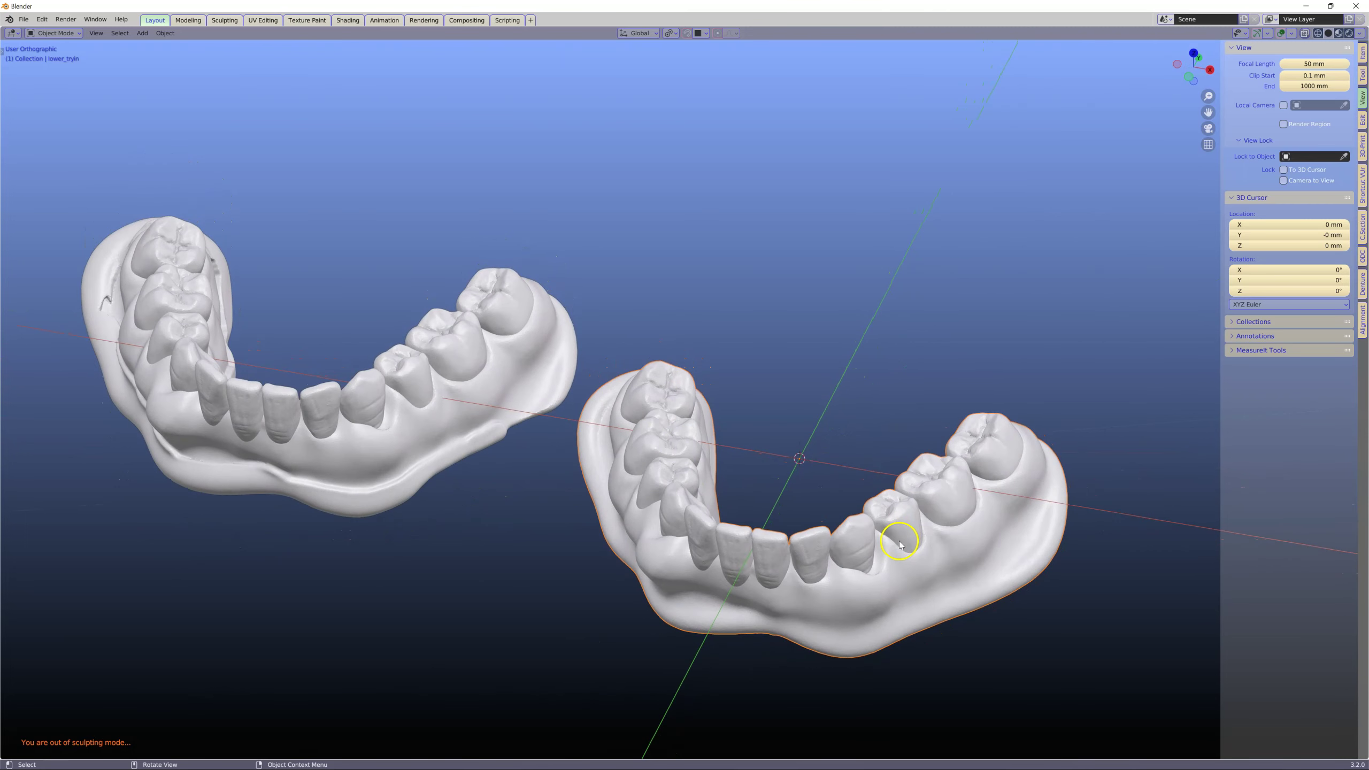
pyautogui.moveTo(977, 475); pyautogui.dragTo(941, 491, button='middle')
# Step: Examine the lower_reline denture scan, including its fitting surface, borders and front side
pyautogui.click(397, 449)
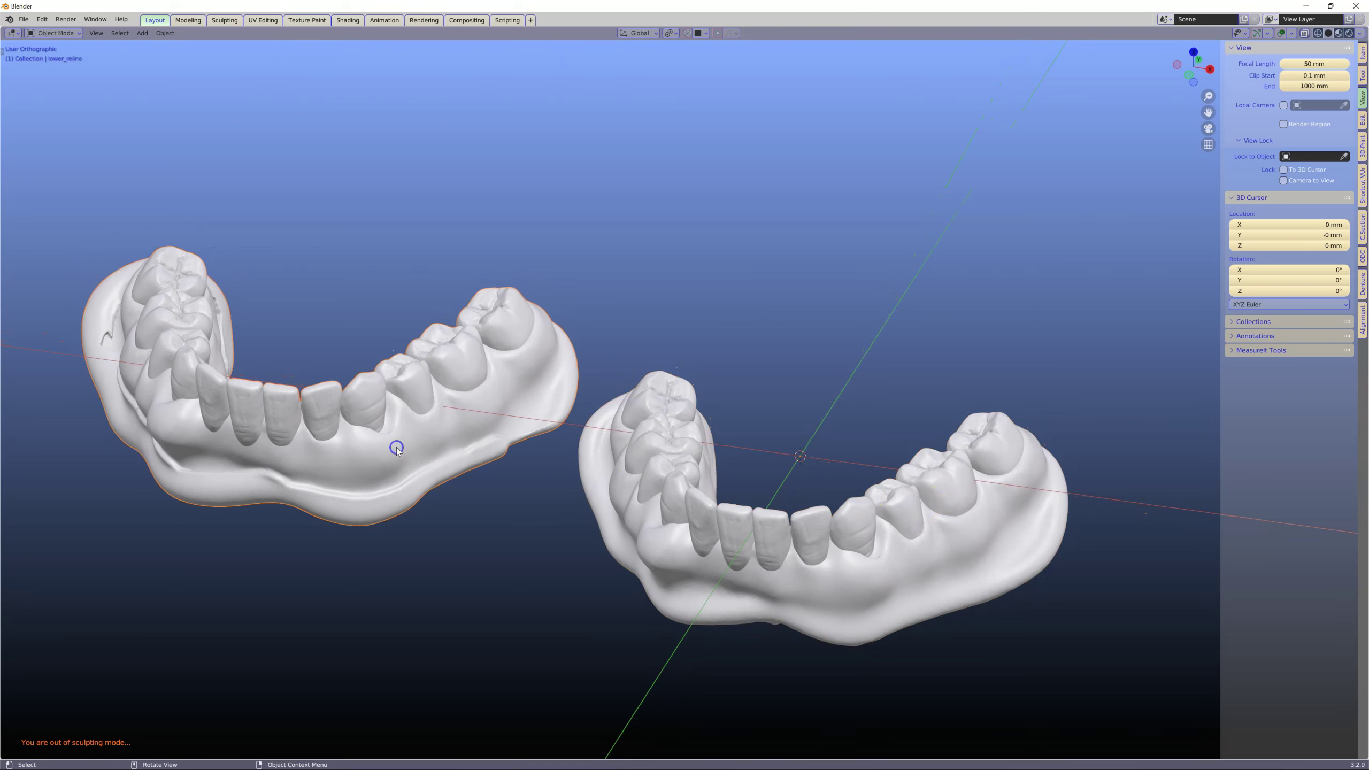
pyautogui.moveTo(397, 449); pyautogui.dragTo(416, 394, button='middle')
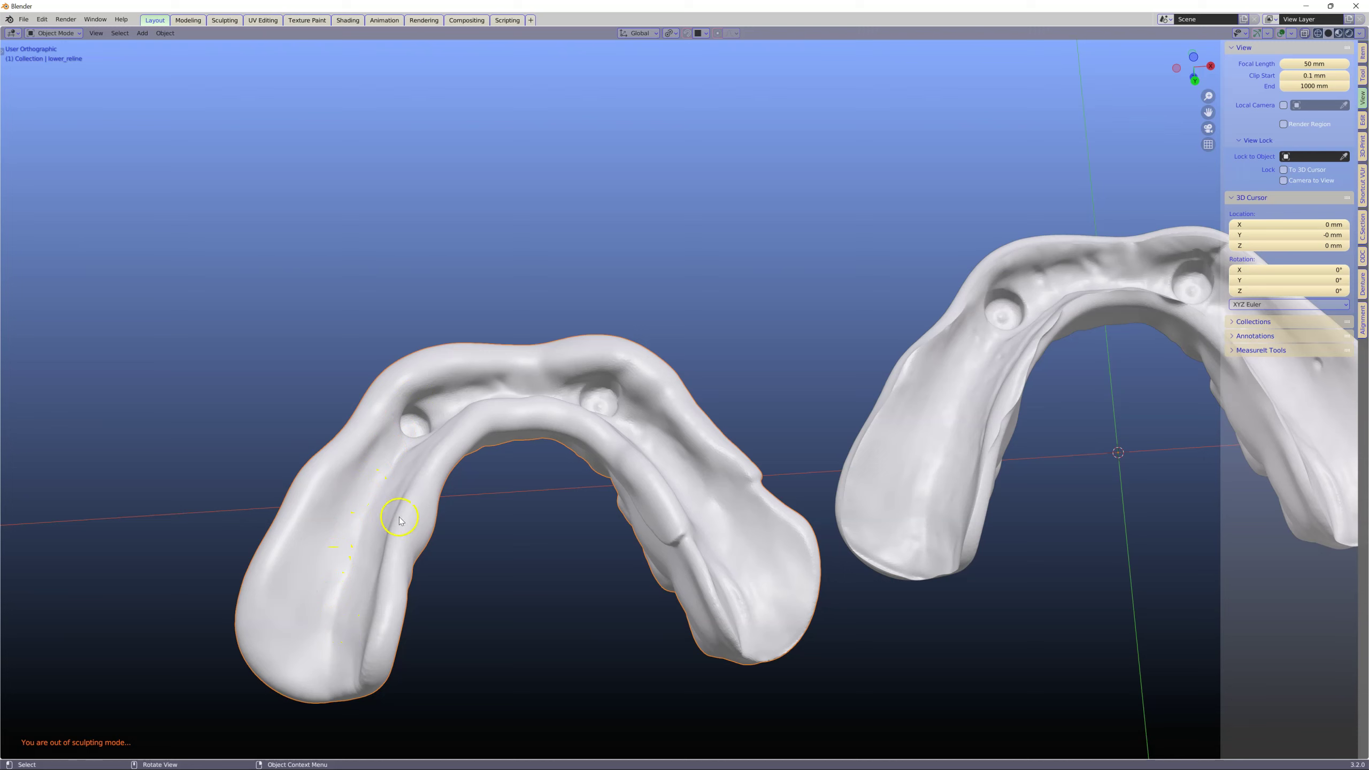
pyautogui.moveTo(718, 471); pyautogui.dragTo(638, 495, button='middle')
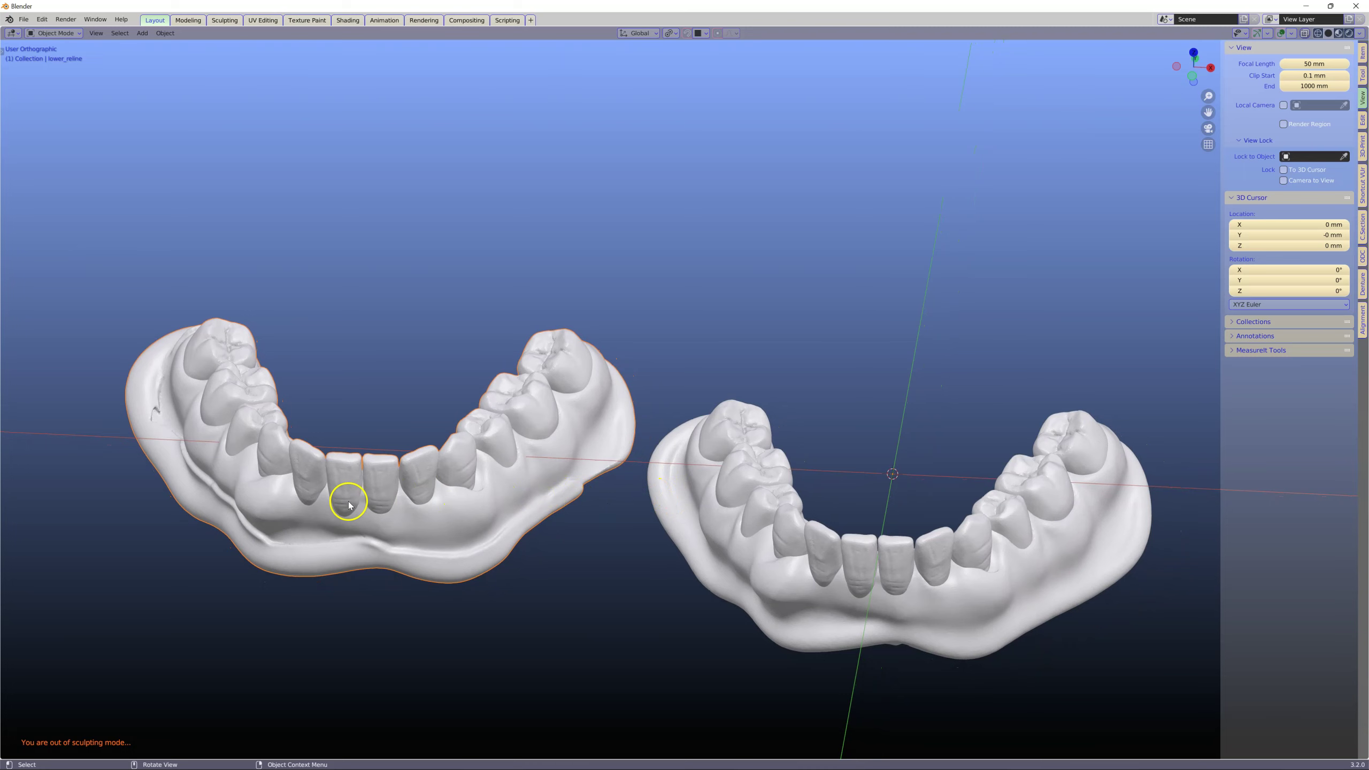
pyautogui.moveTo(348, 502)
pyautogui.keyDown('shift'); pyautogui.mouseDown(button='middle')
pyautogui.moveTo(408, 531)
pyautogui.moveTo(346, 501)
pyautogui.mouseUp(button='middle'); pyautogui.keyUp('shift')
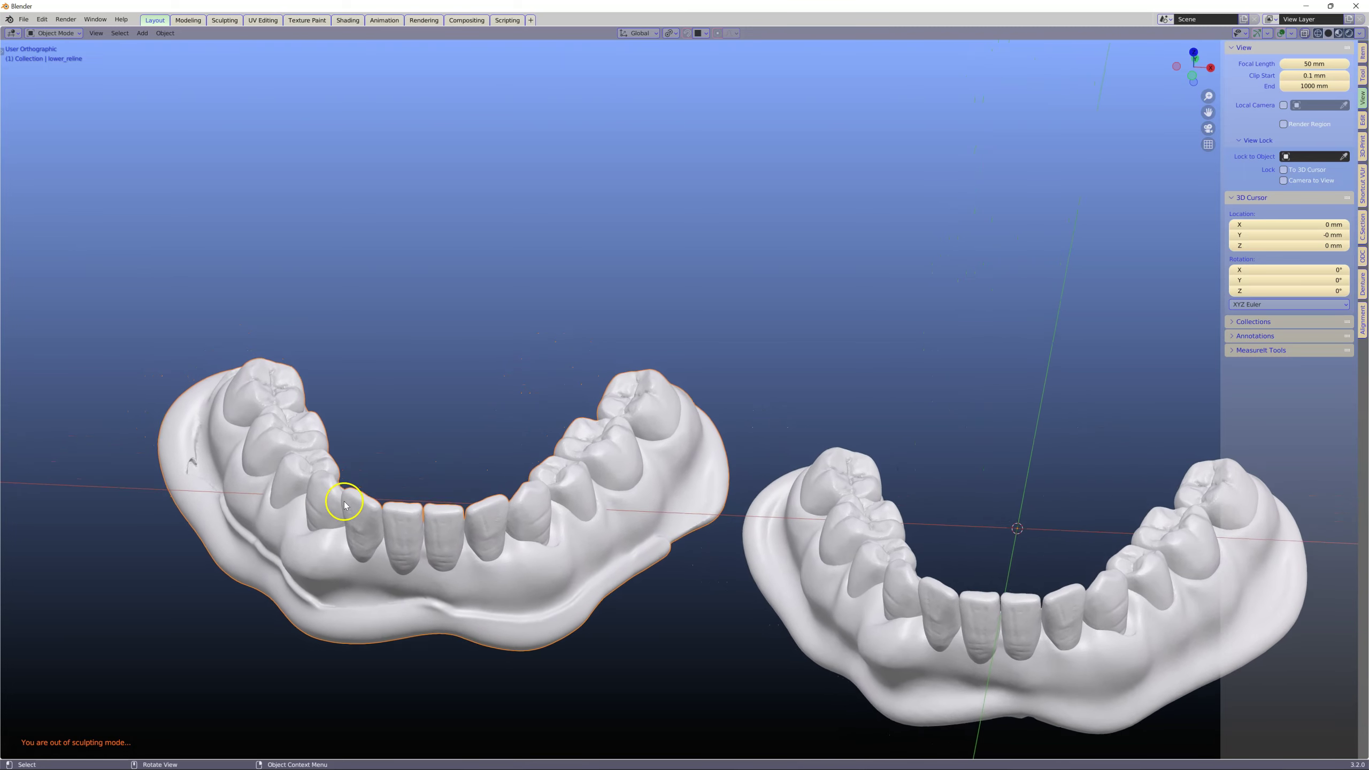
pyautogui.moveTo(447, 595); pyautogui.dragTo(400, 458, button='middle')
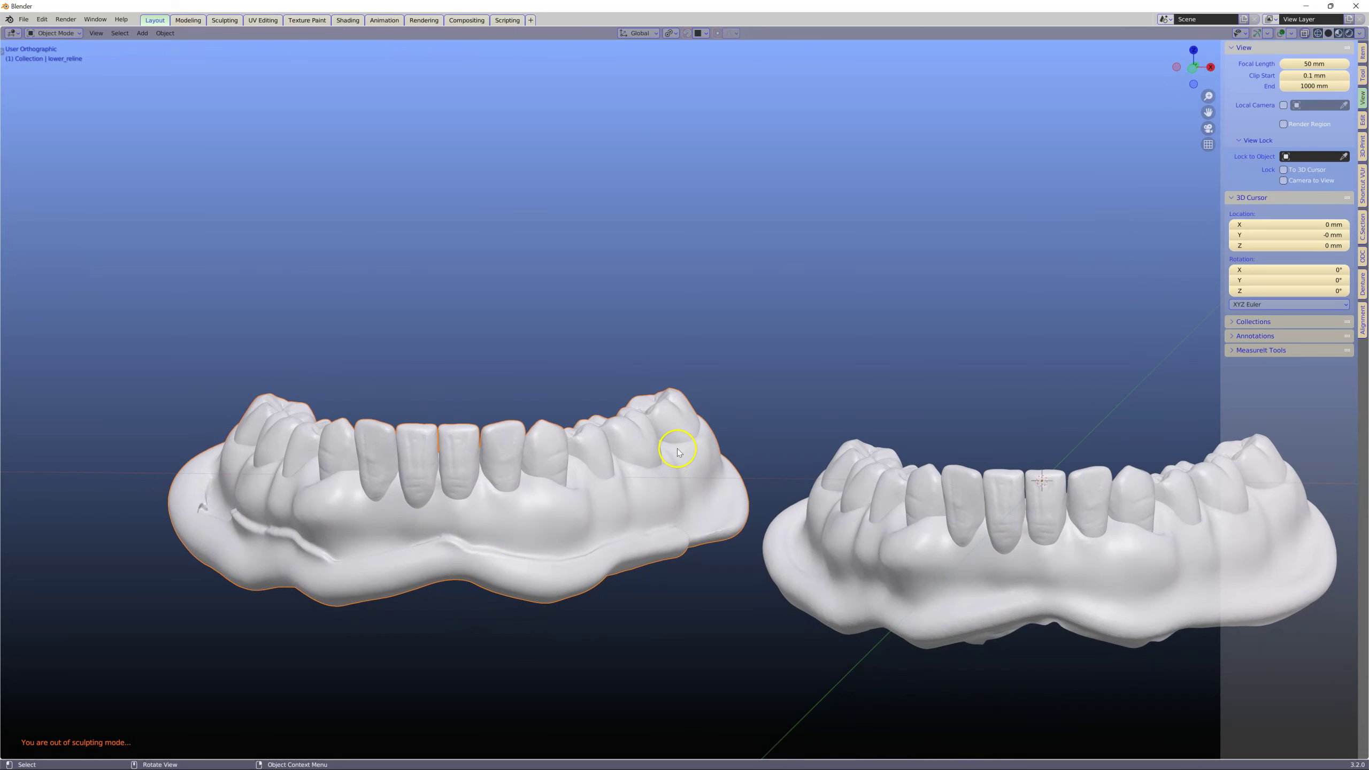
pyautogui.moveTo(520, 498)
pyautogui.mouseDown(button='middle')
pyautogui.moveTo(467, 520)
pyautogui.moveTo(453, 467)
pyautogui.moveTo(402, 455)
pyautogui.mouseUp(button='middle')
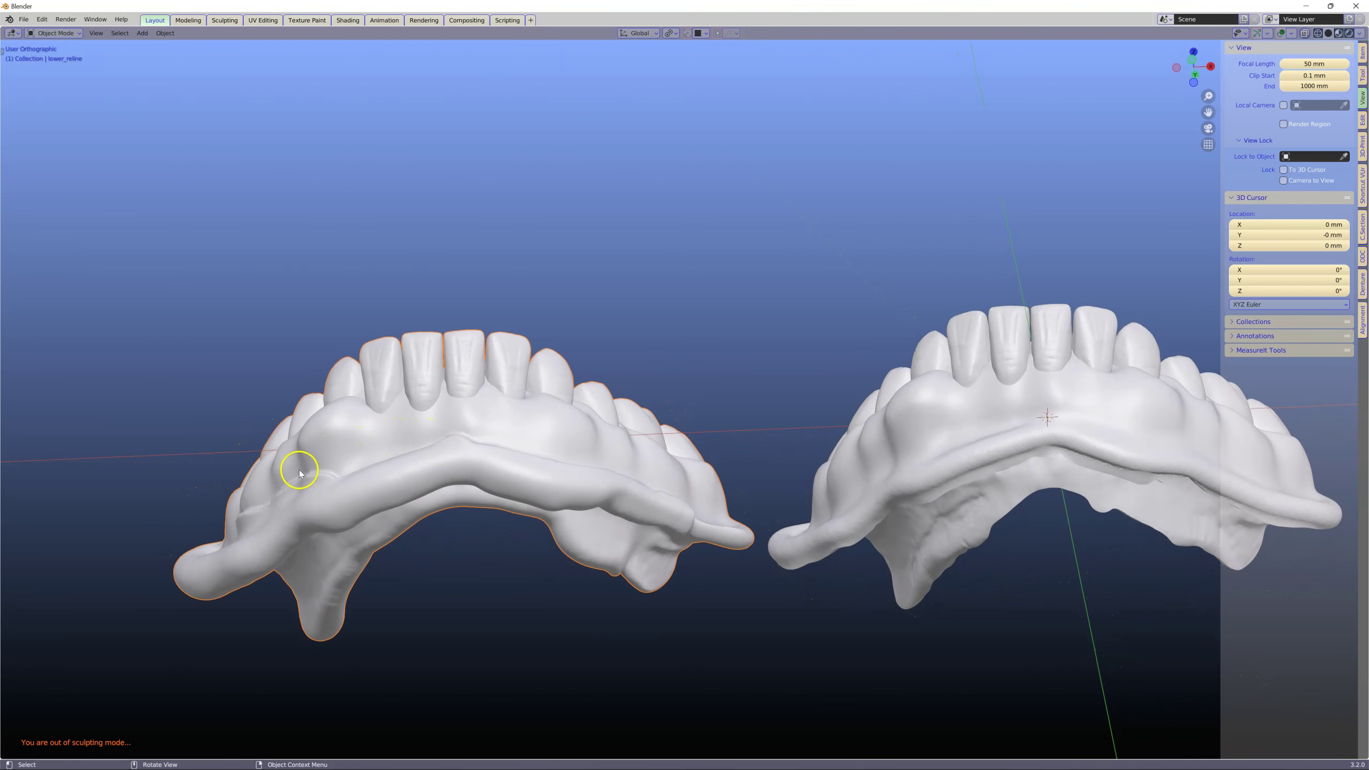
pyautogui.moveTo(675, 482); pyautogui.dragTo(427, 489, button='middle')
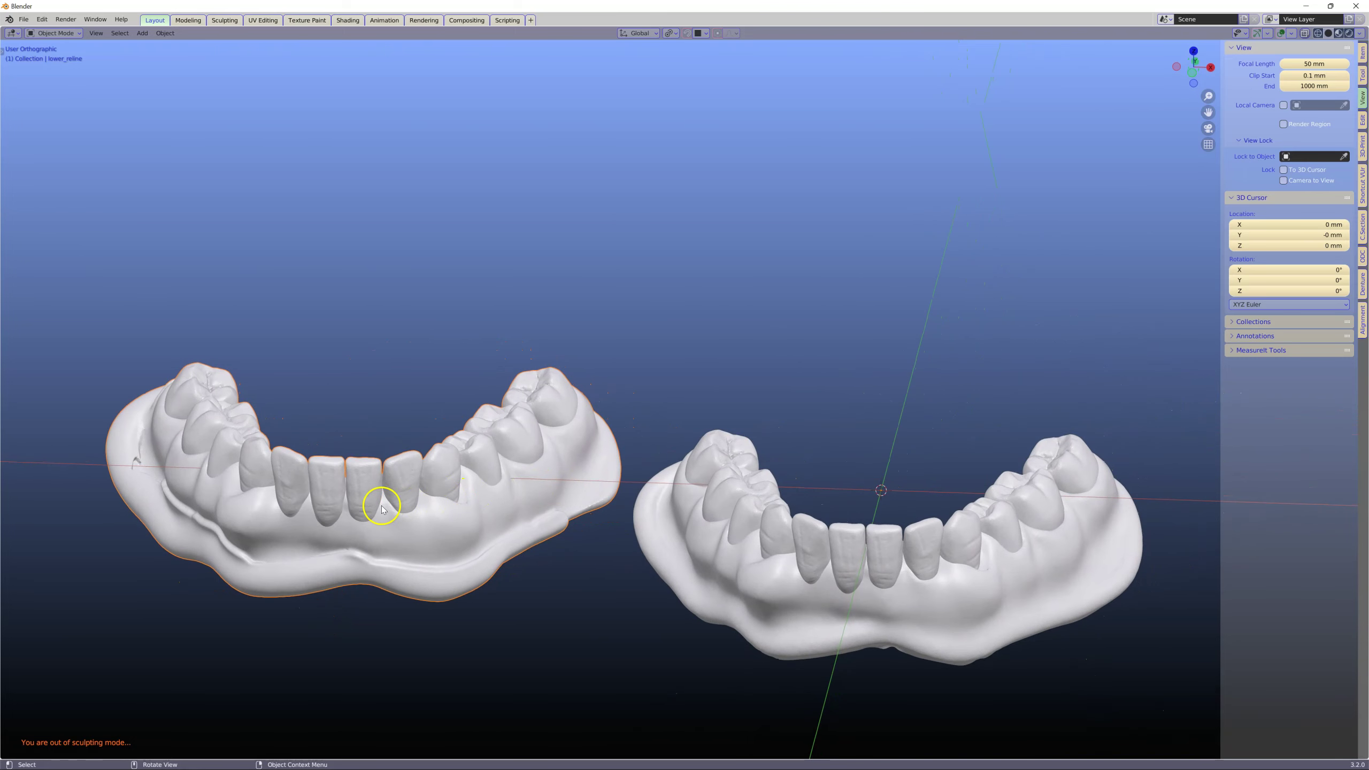
# Step: Compare the borders and teeth of the lower_tryin model with those of the lower_reline scan
pyautogui.click(766, 570)
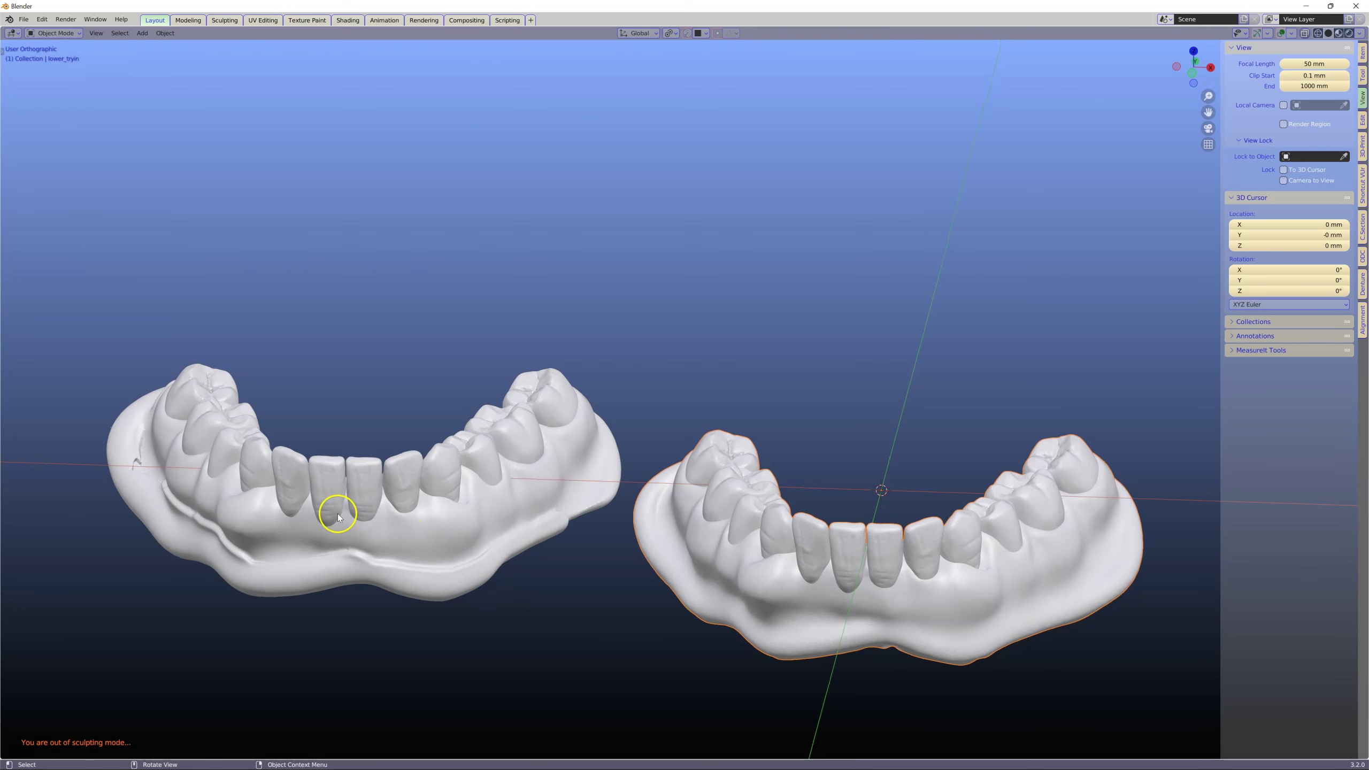
pyautogui.moveTo(338, 514); pyautogui.dragTo(168, 498, button='middle')
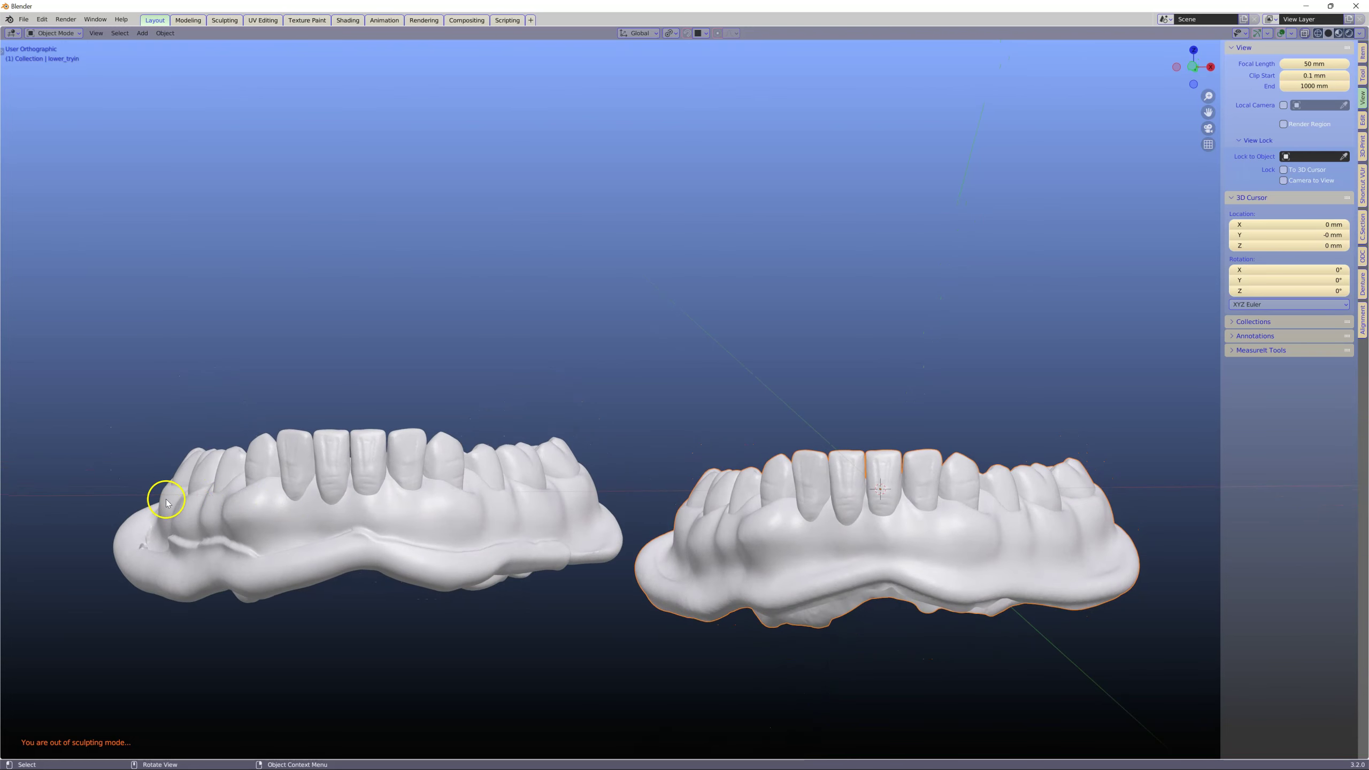
pyautogui.moveTo(454, 512); pyautogui.dragTo(806, 554, button='middle')
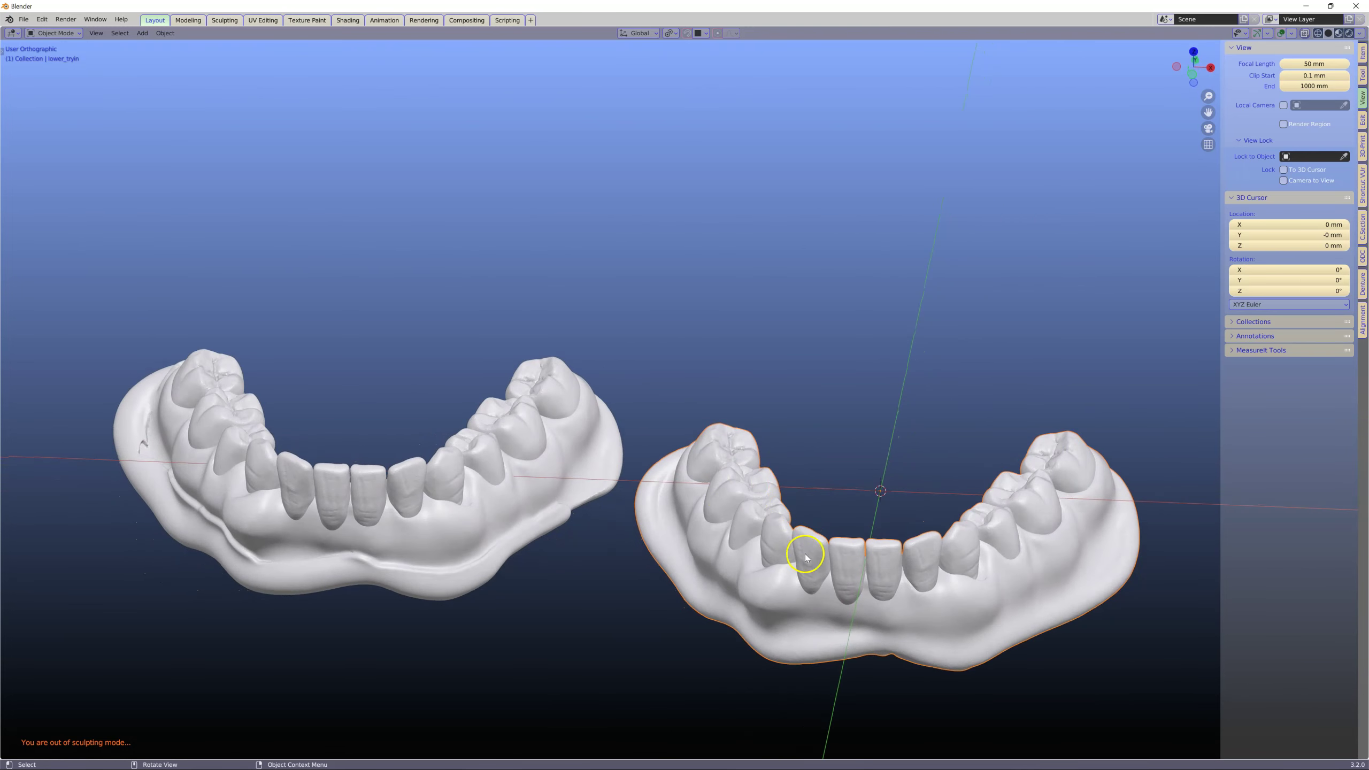
pyautogui.moveTo(920, 549); pyautogui.dragTo(670, 575, button='middle')
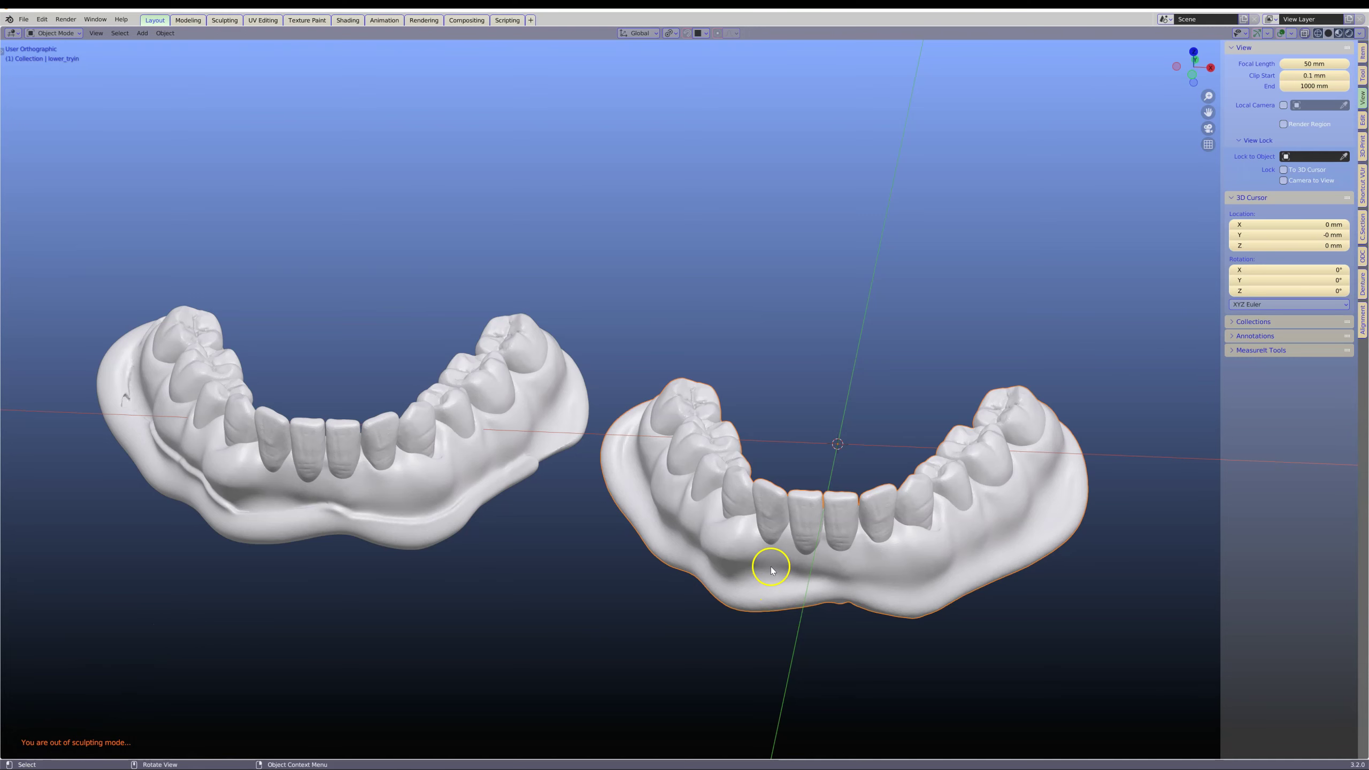
pyautogui.moveTo(763, 576); pyautogui.dragTo(895, 489, button='middle')
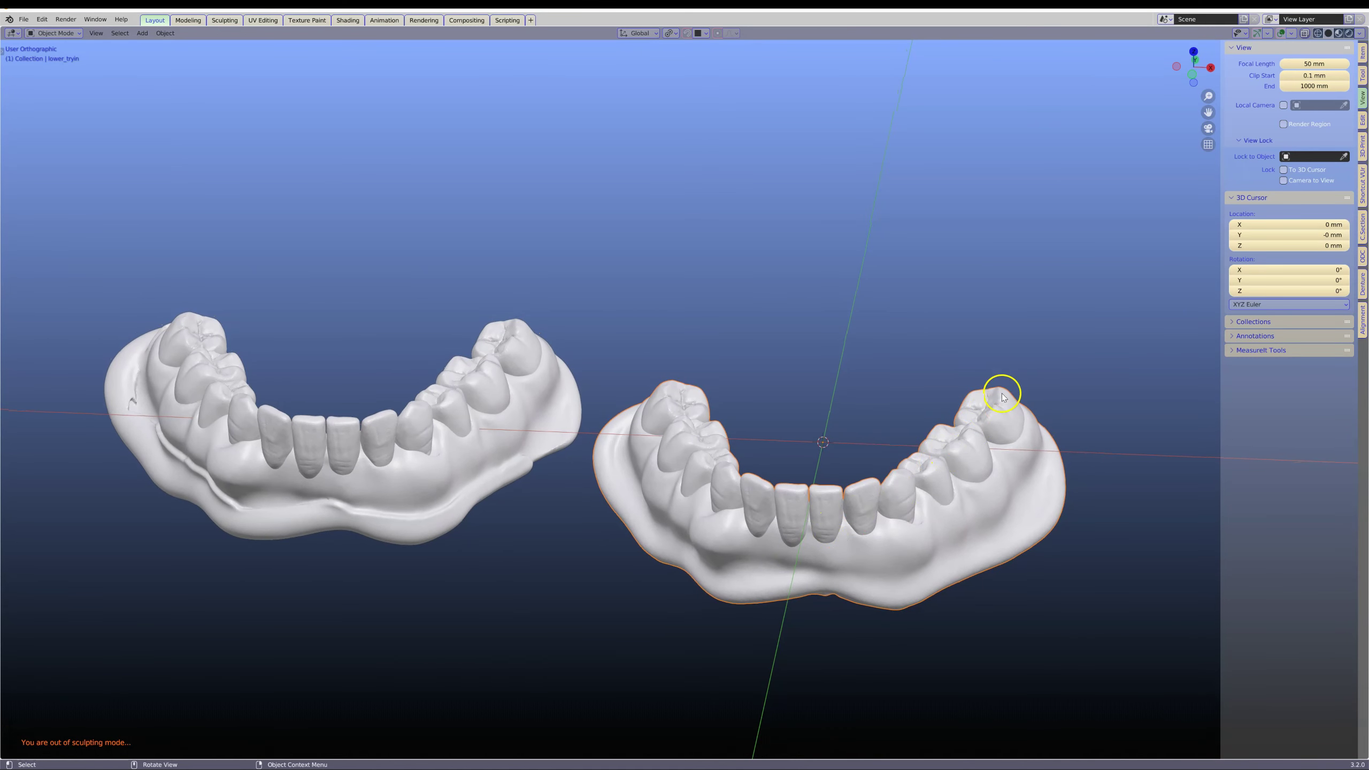
pyautogui.moveTo(795, 525); pyautogui.dragTo(936, 491, button='middle')
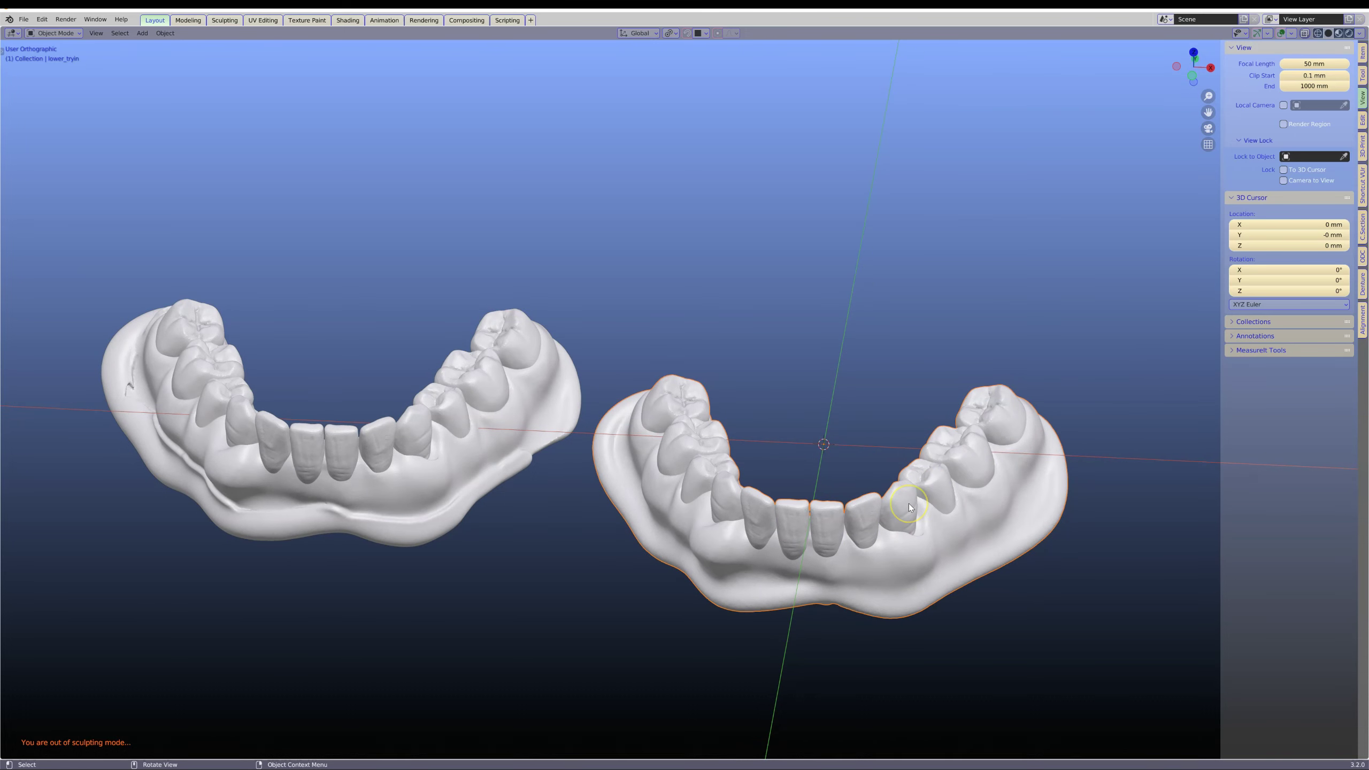
# Step: Name the lower_reline scan as the moving object for landmark-based alignment
pyautogui.click(383, 459)
pyautogui.moveTo(383, 464); pyautogui.dragTo(393, 512, button='middle')
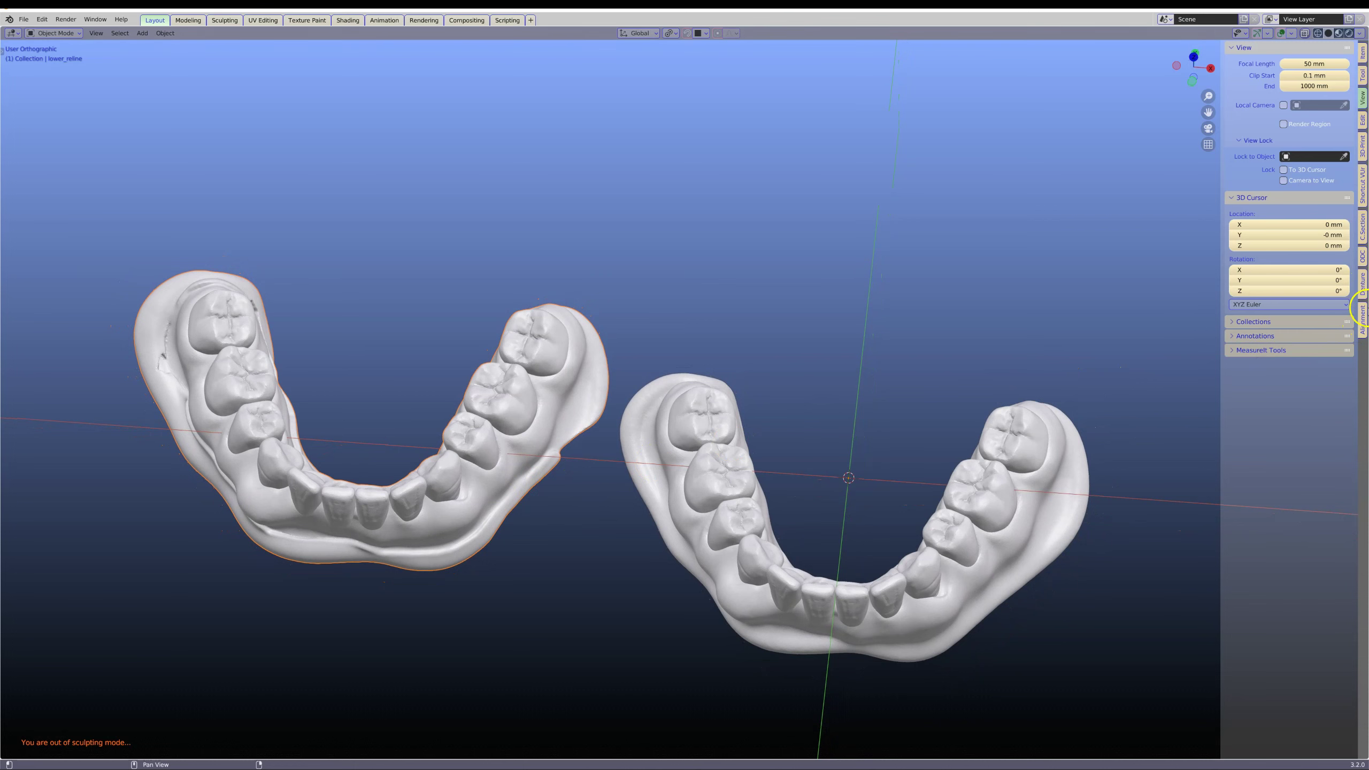
pyautogui.click(1365, 326)
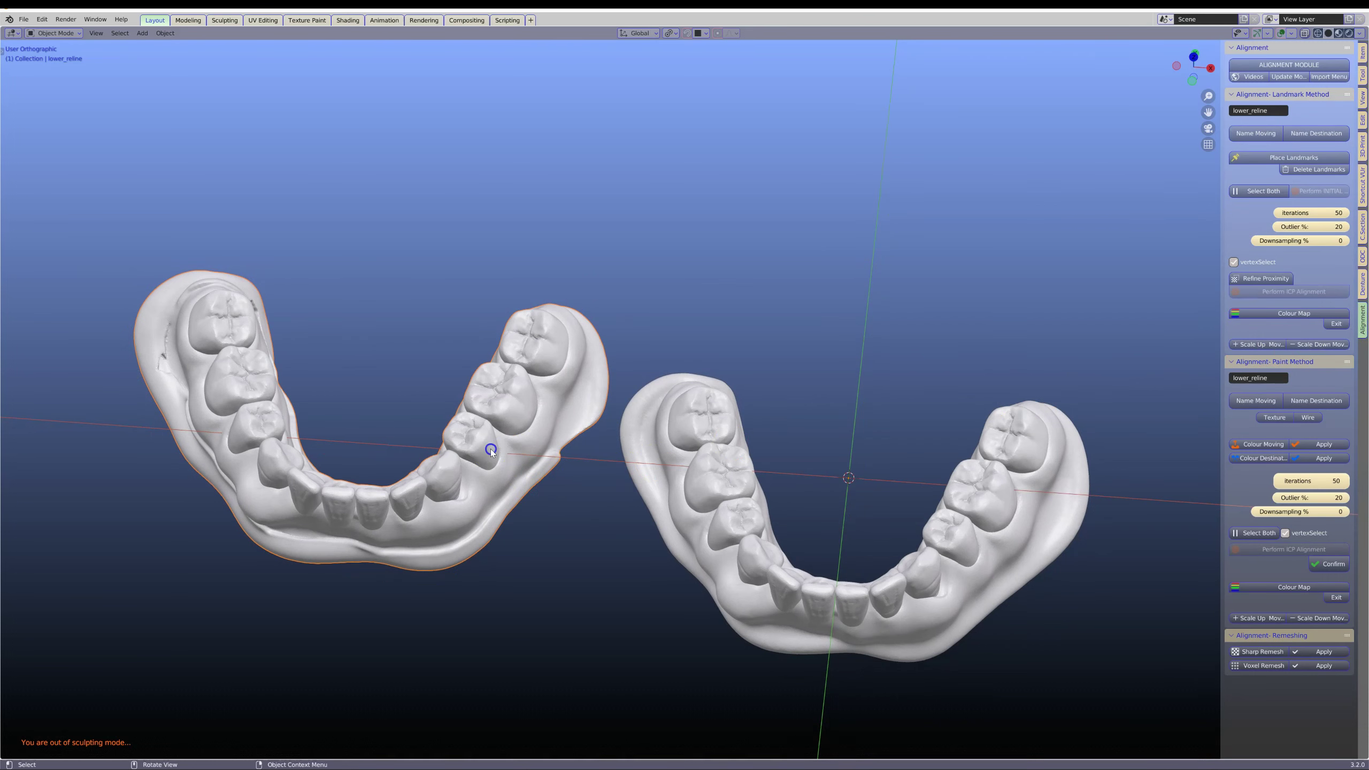
pyautogui.click(1253, 133)
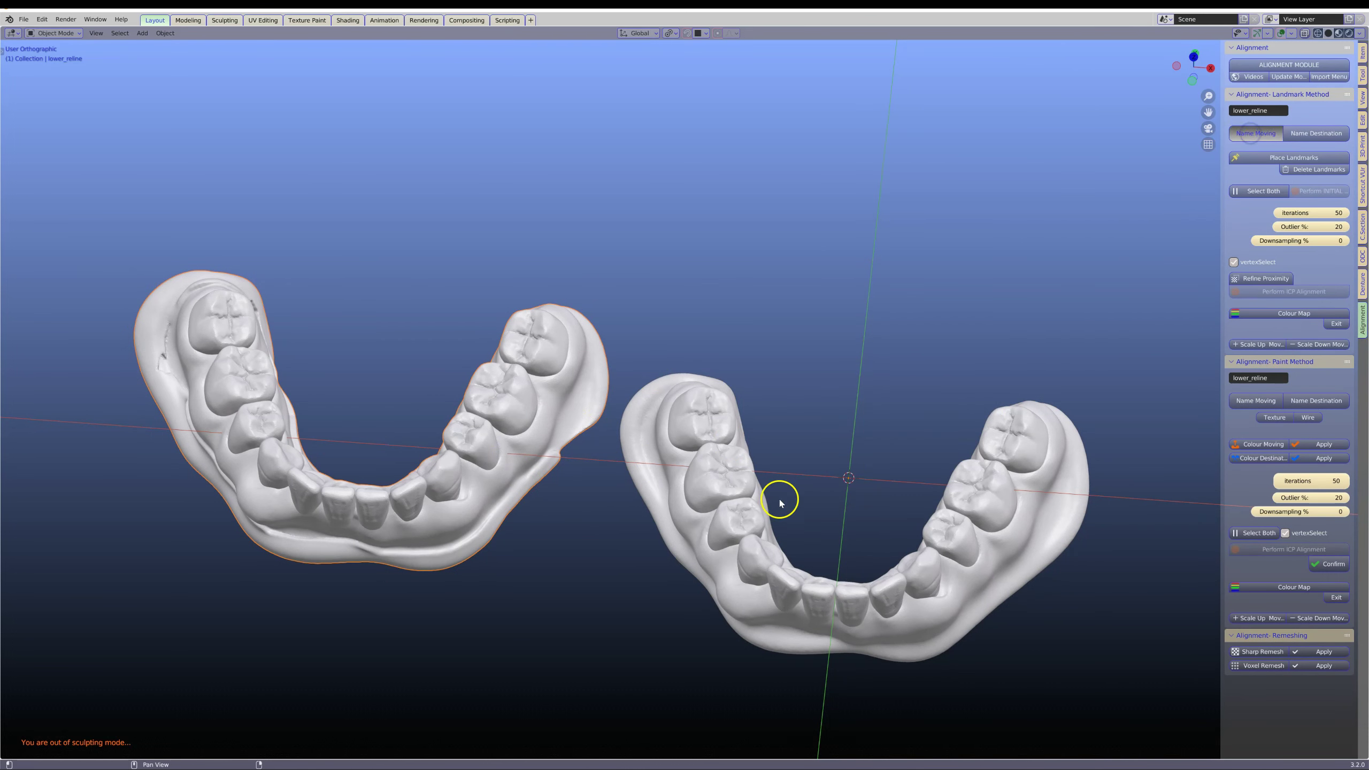
# Step: Place five landmarks on the moving scan: two back molars, two premolars and the front gum below the central incisors
pyautogui.moveTo(779, 503); pyautogui.dragTo(782, 534, button='middle')
pyautogui.keyDown('shift'); pyautogui.moveTo(782, 533); pyautogui.dragTo(828, 566, button='middle'); pyautogui.keyUp('shift')
pyautogui.click(1289, 158)
pyautogui.click(268, 348)
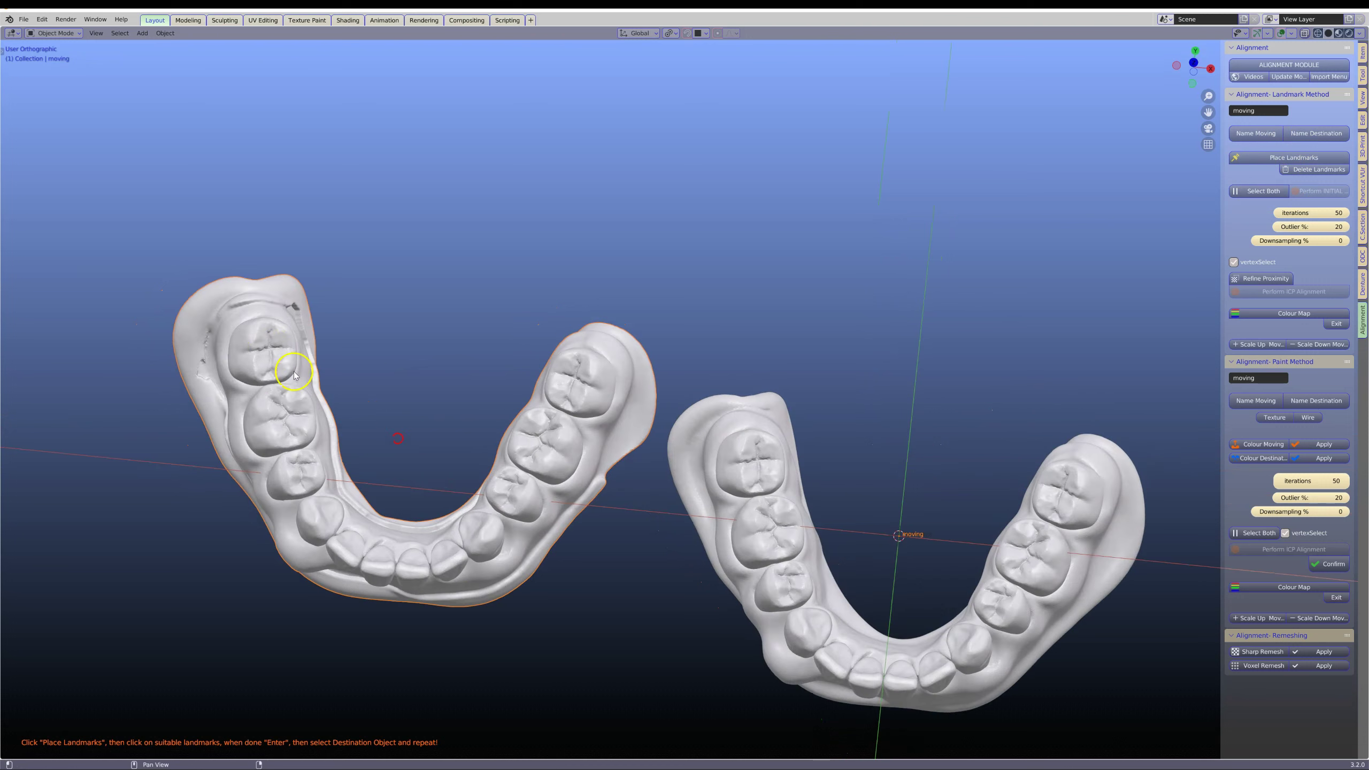
pyautogui.click(302, 469)
pyautogui.click(507, 491)
pyautogui.click(569, 385)
pyautogui.moveTo(499, 540); pyautogui.dragTo(494, 513, button='middle')
pyautogui.click(406, 550)
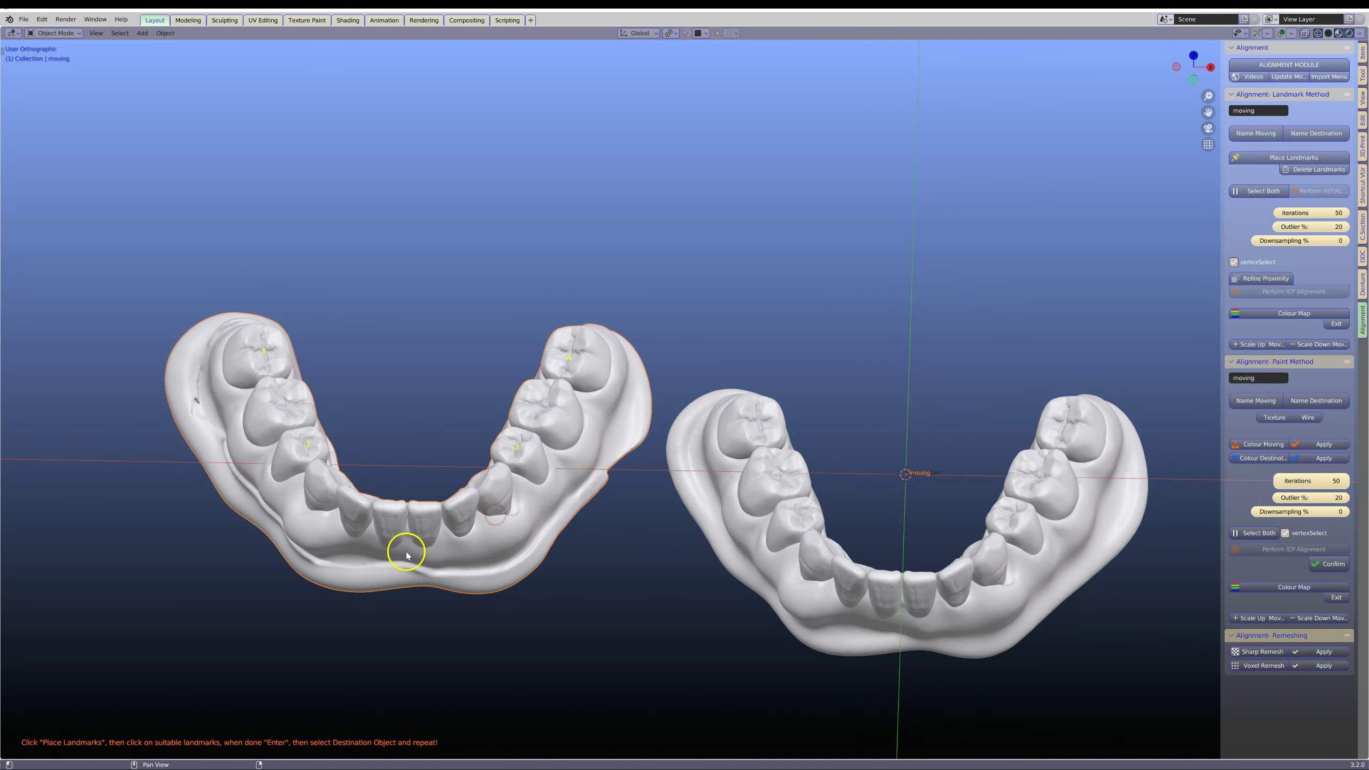
pyautogui.press('Return')
# Step: Name the lower_tryin model as the destination and place five matching landmarks on its molars, premolars and front gum
pyautogui.click(770, 485)
pyautogui.moveTo(1000, 356); pyautogui.dragTo(996, 380, button='middle')
pyautogui.click(1269, 161)
pyautogui.click(762, 424)
pyautogui.click(796, 541)
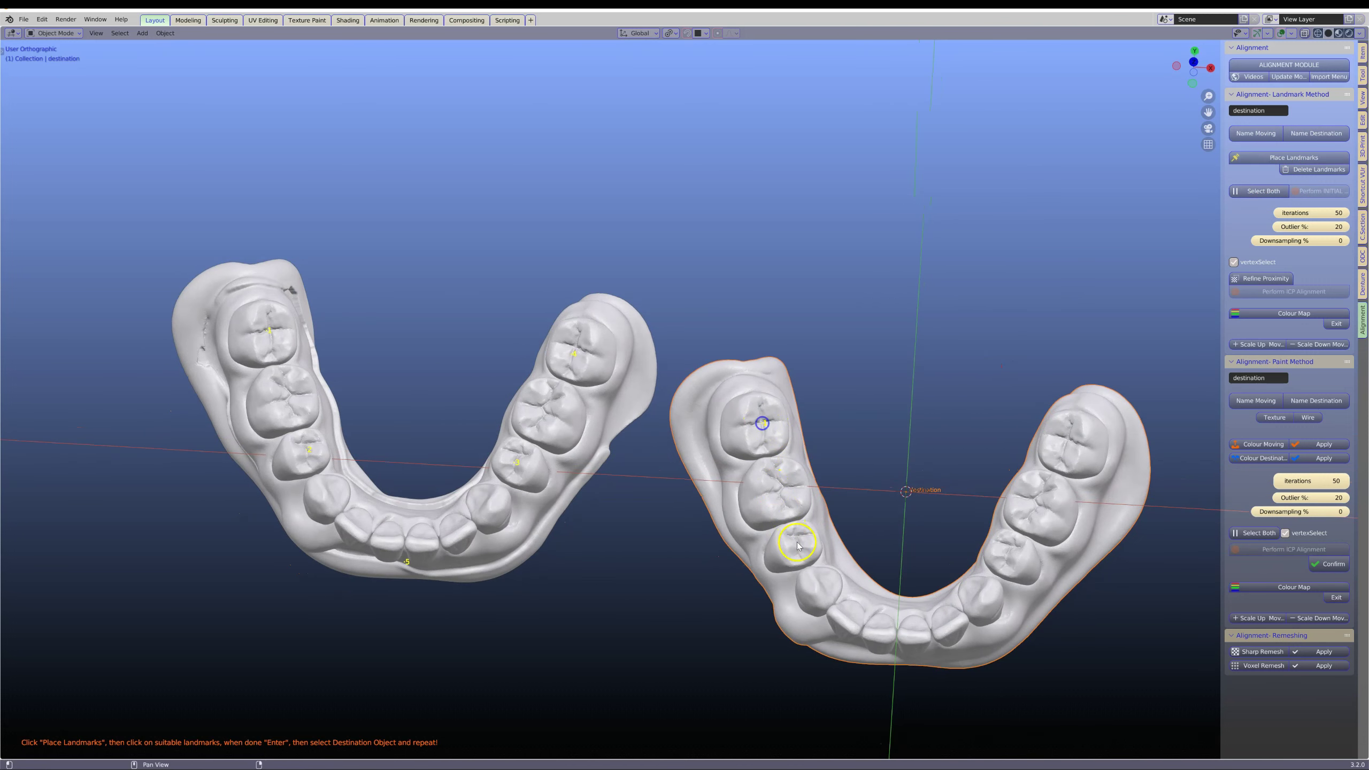
pyautogui.click(1005, 552)
pyautogui.click(1064, 451)
pyautogui.moveTo(979, 544); pyautogui.dragTo(899, 539, button='middle')
pyautogui.click(900, 539)
pyautogui.press('Return')
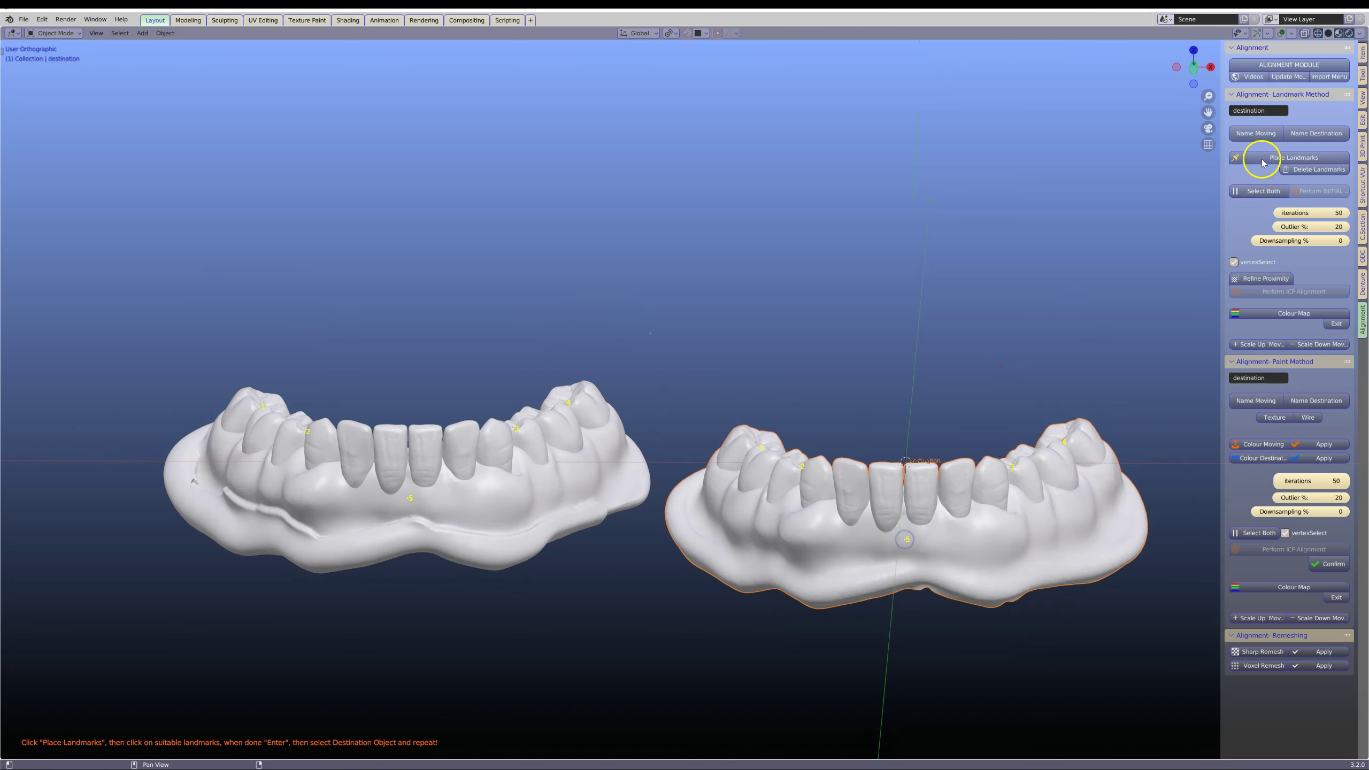
# Step: Perform the initial and ICP alignment of the moving scan to the destination and inspect how closely the teeth overlap
pyautogui.click(1310, 192)
pyautogui.click(1279, 291)
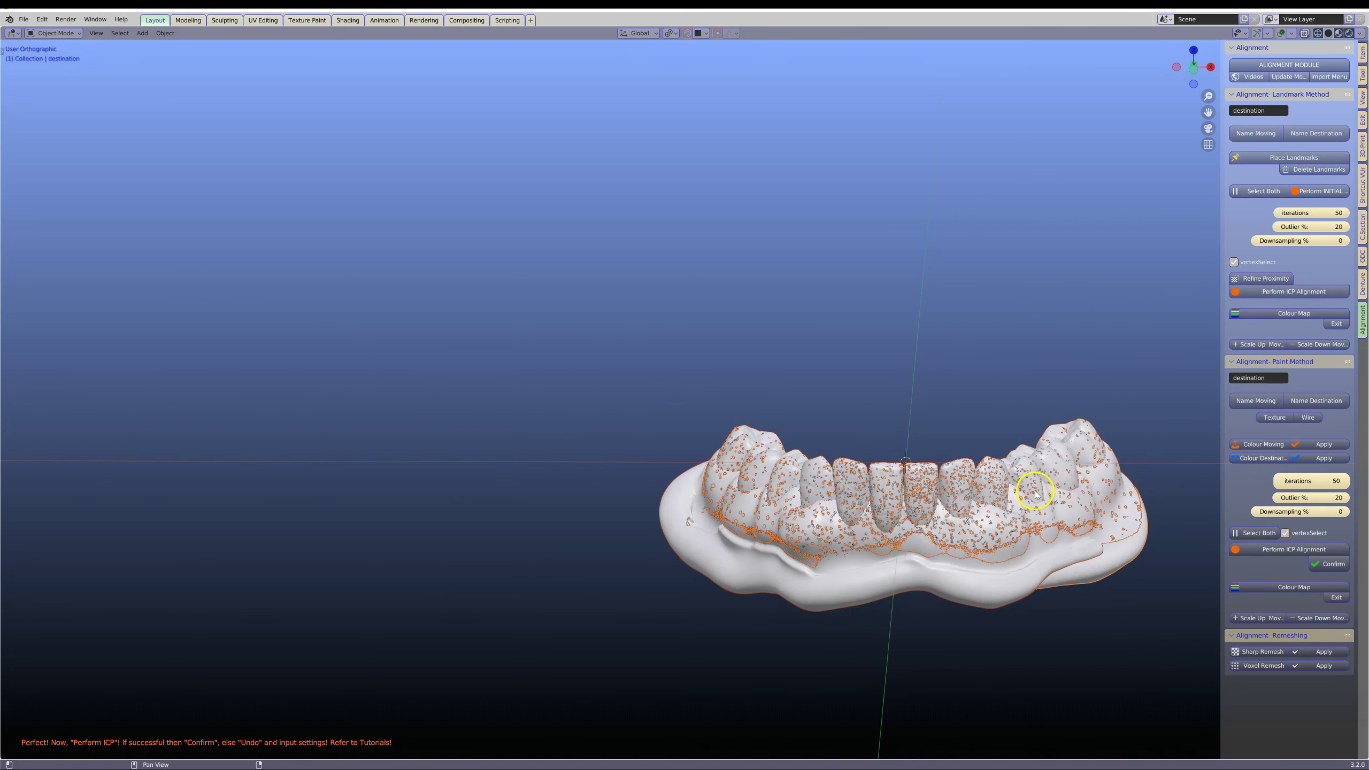
pyautogui.click(997, 532)
pyautogui.moveTo(1000, 539); pyautogui.dragTo(971, 550, button='middle')
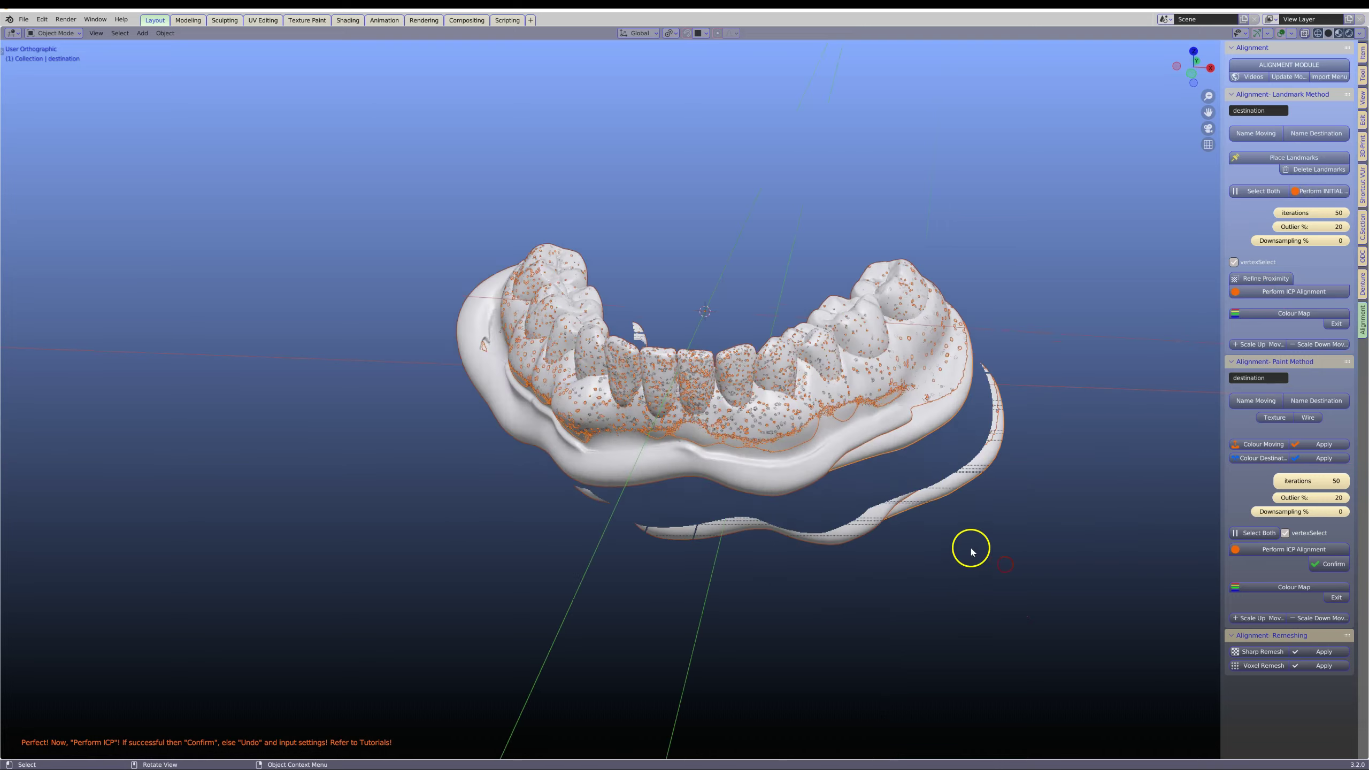
pyautogui.scroll(3, 925, 538)
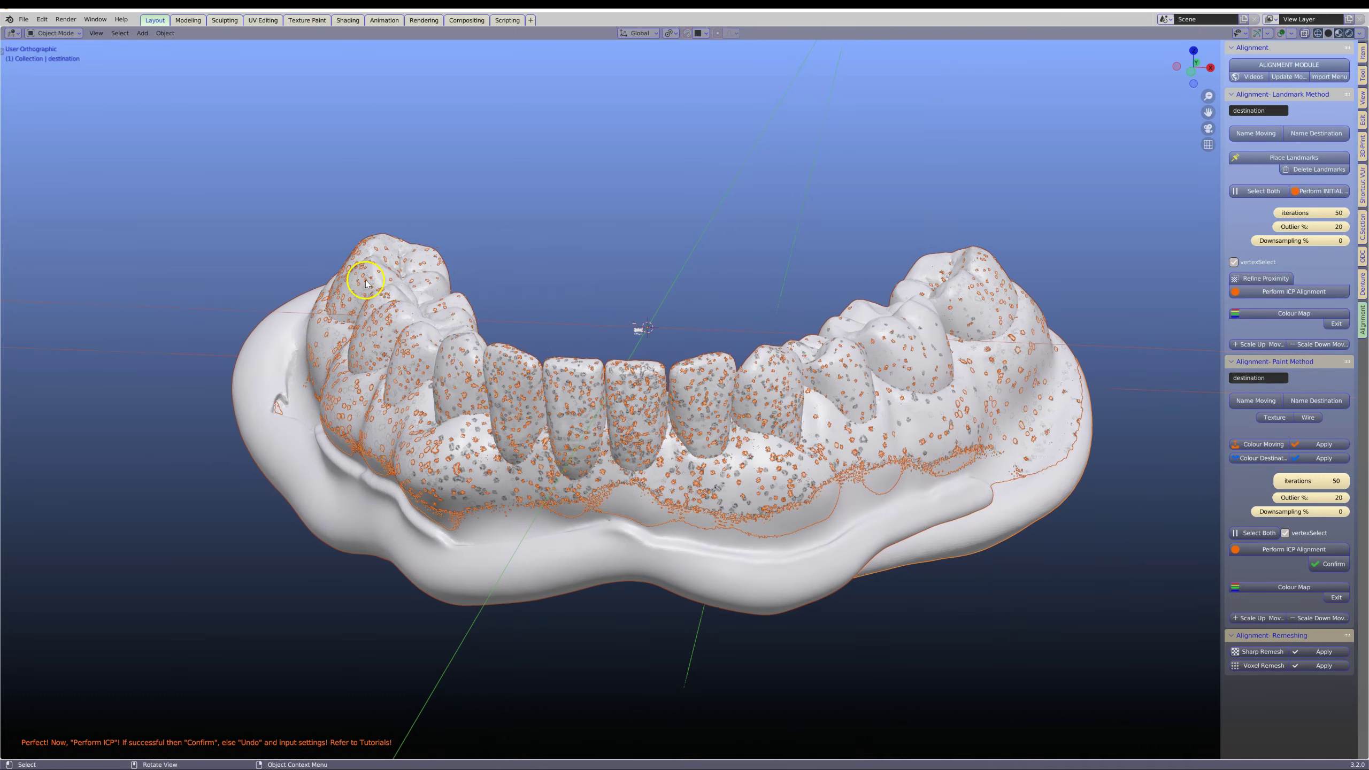
pyautogui.moveTo(394, 434); pyautogui.dragTo(400, 432, button='middle')
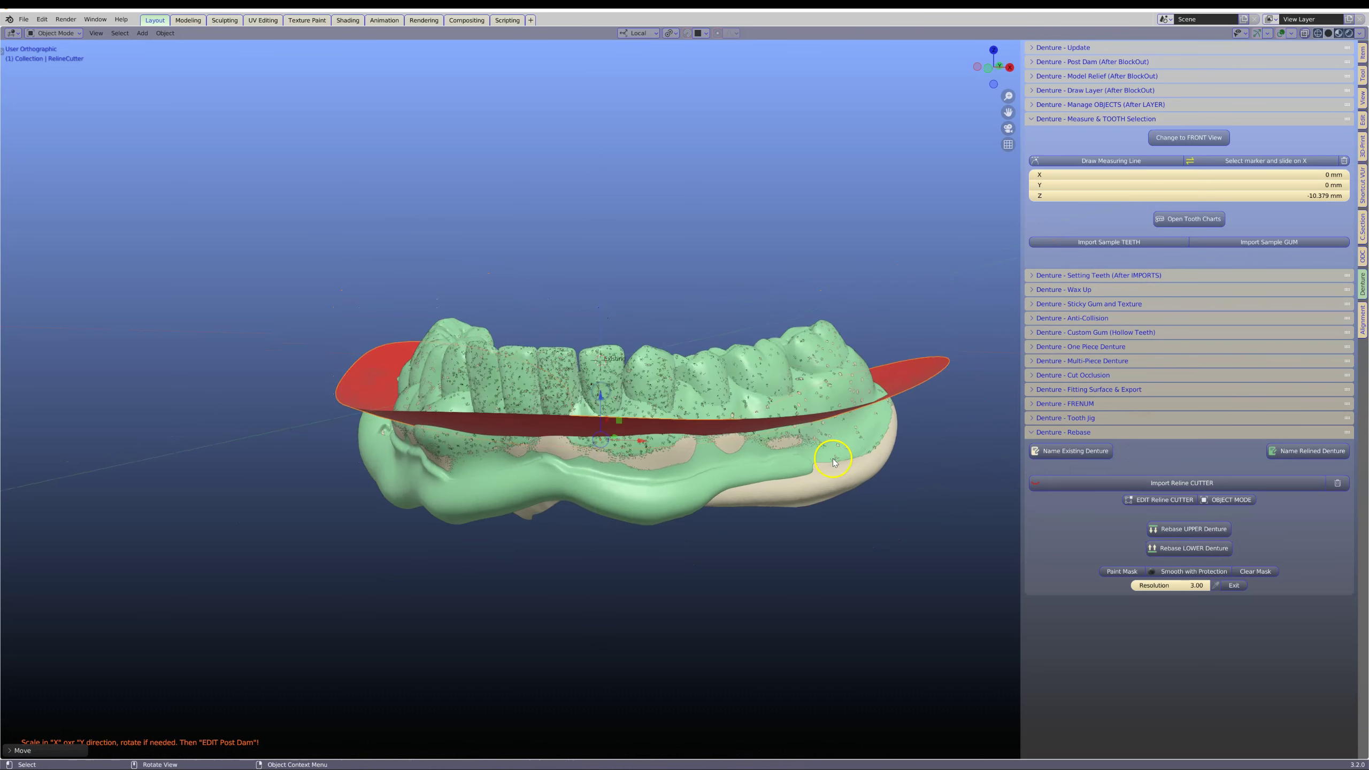
# Step: Tilt the reline cutter upward at the back and raise it to about Z -7.6 mm, between the teeth and the denture border
pyautogui.moveTo(825, 453); pyautogui.dragTo(821, 513, button='middle')
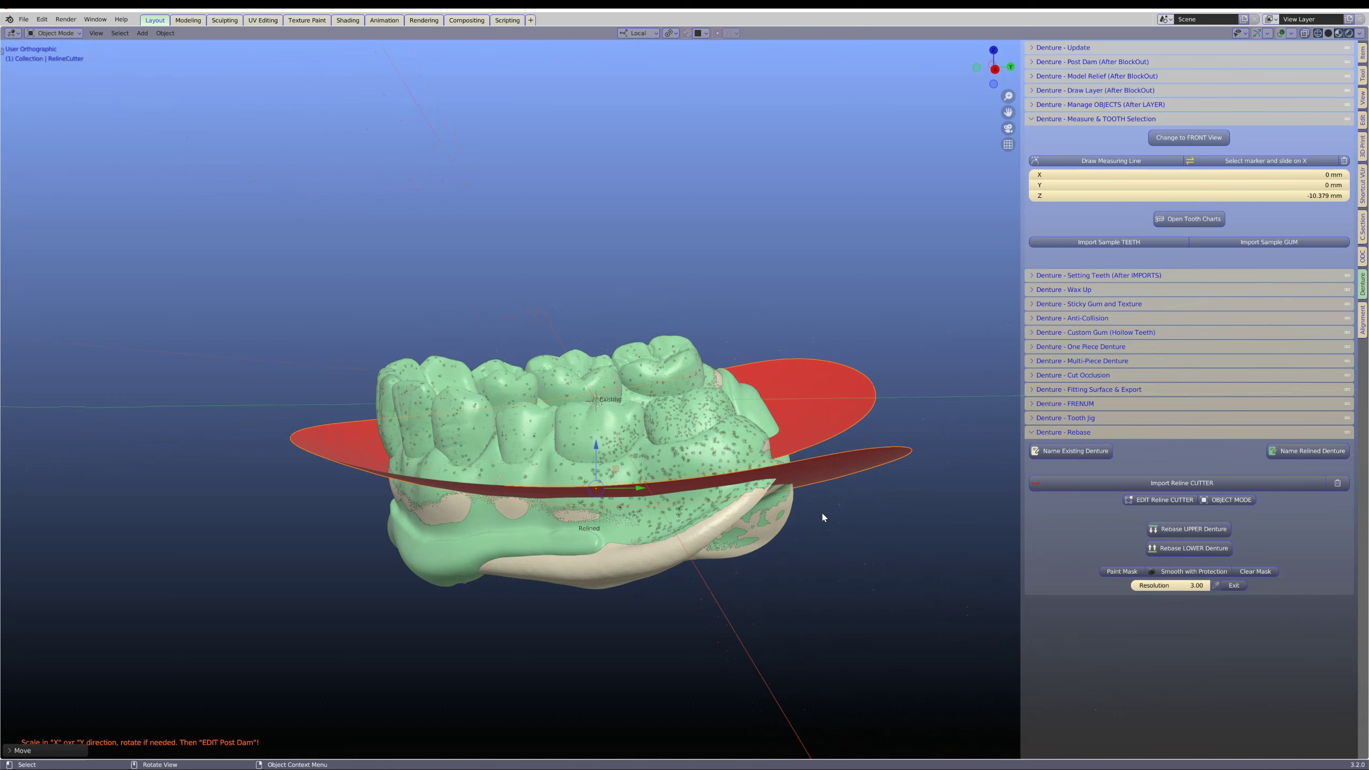
pyautogui.press('r')
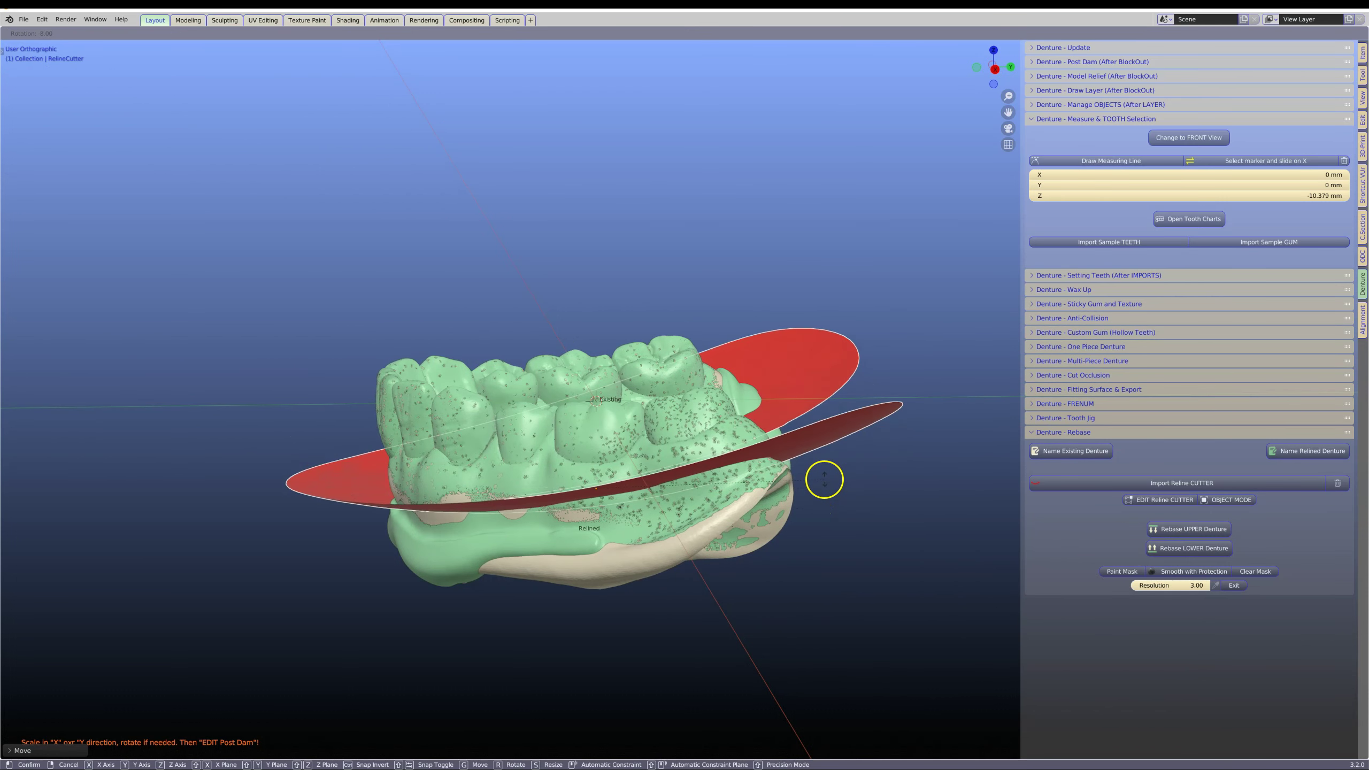
pyautogui.click(824, 484)
pyautogui.moveTo(590, 437); pyautogui.dragTo(646, 437)
pyautogui.scroll(2, 711, 442)
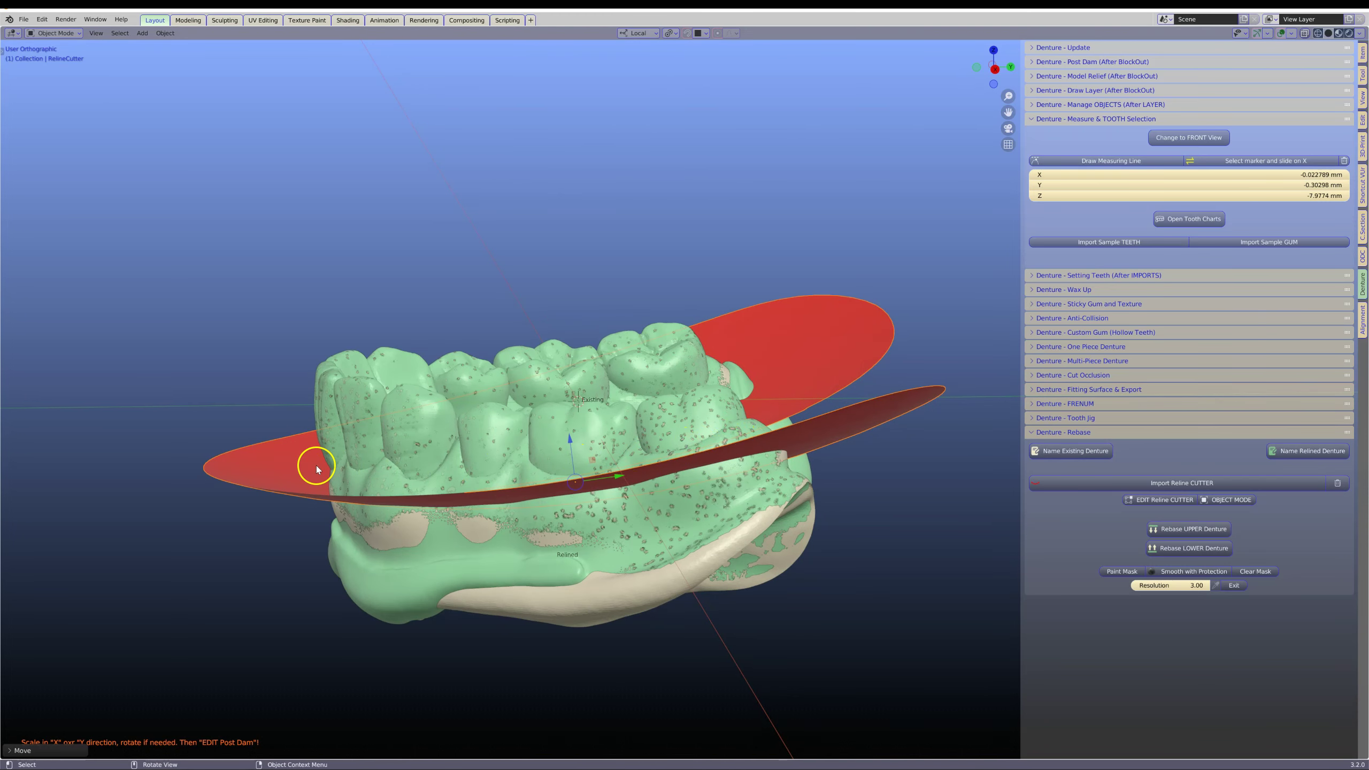
pyautogui.moveTo(311, 464); pyautogui.dragTo(505, 462, button='middle')
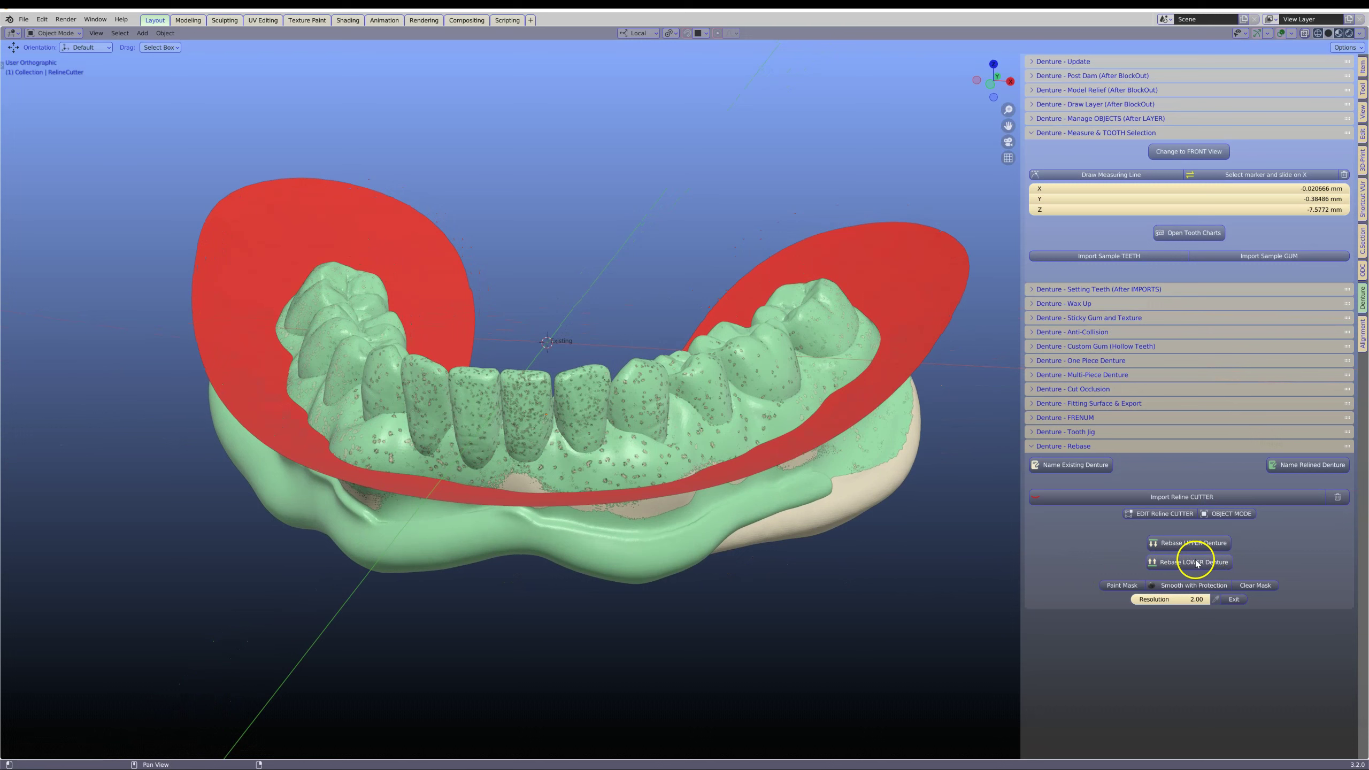
# Step: Rebase the lower denture with the positioned reline cutter
pyautogui.click(1194, 563)
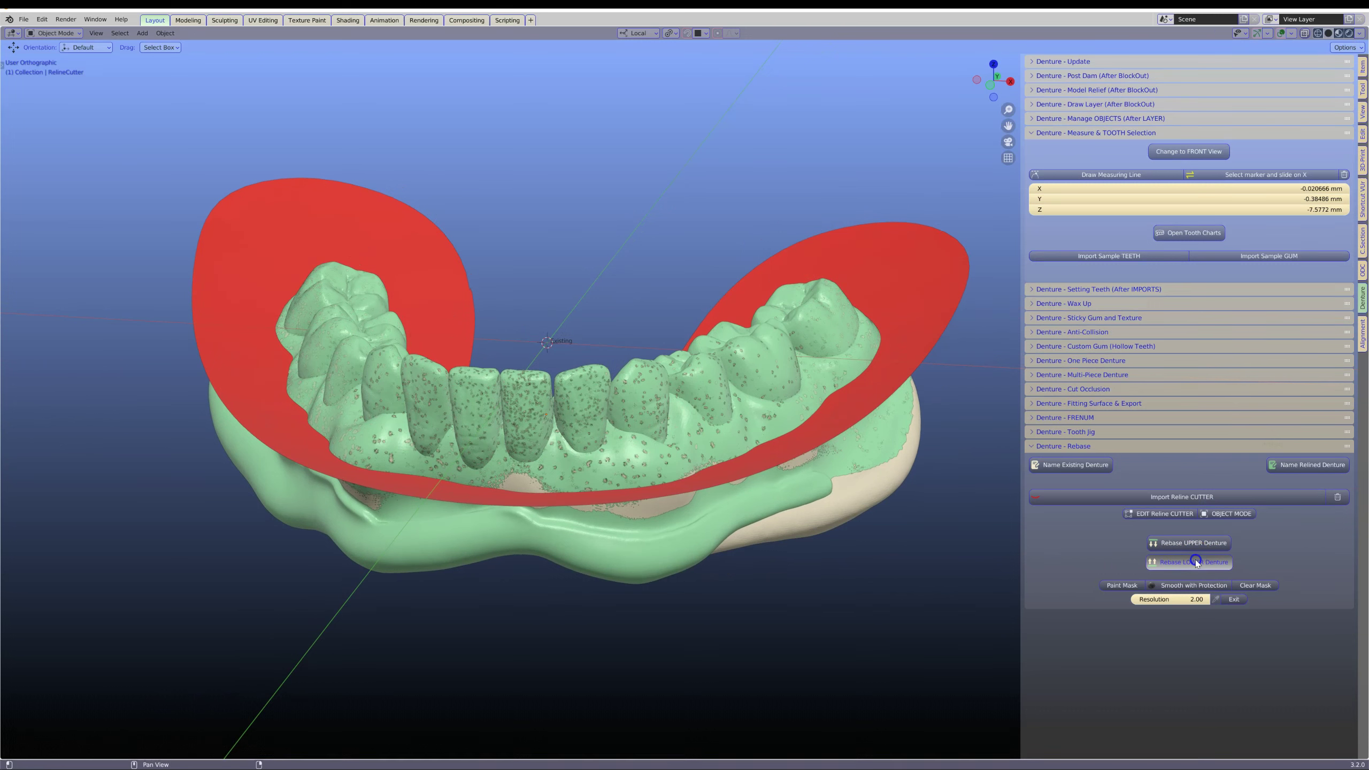
pyautogui.click(956, 572)
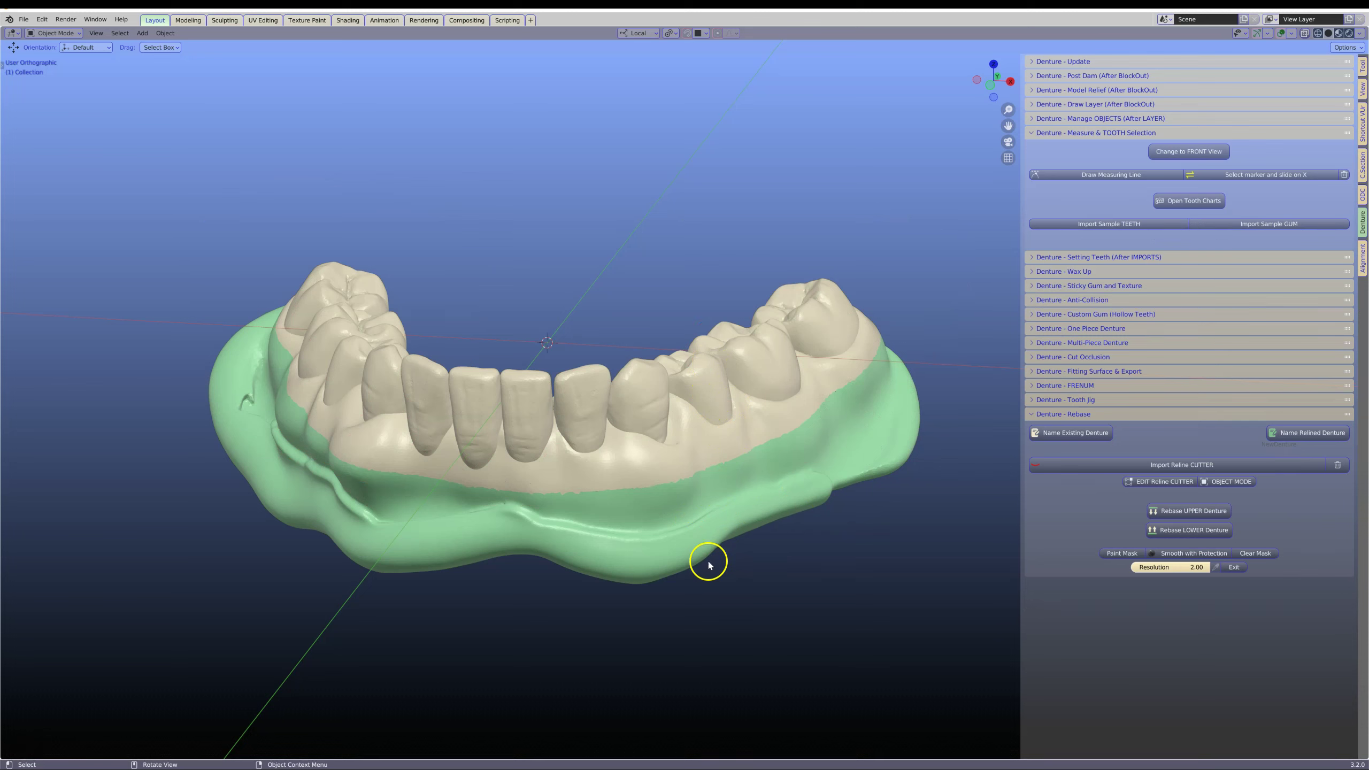
# Step: Smooth the junction between the existing teeth part and the relined base with protection at resolution 2.00
pyautogui.moveTo(605, 602)
pyautogui.mouseDown(button='middle')
pyautogui.moveTo(644, 610)
pyautogui.moveTo(631, 612)
pyautogui.moveTo(671, 526)
pyautogui.mouseUp(button='middle')
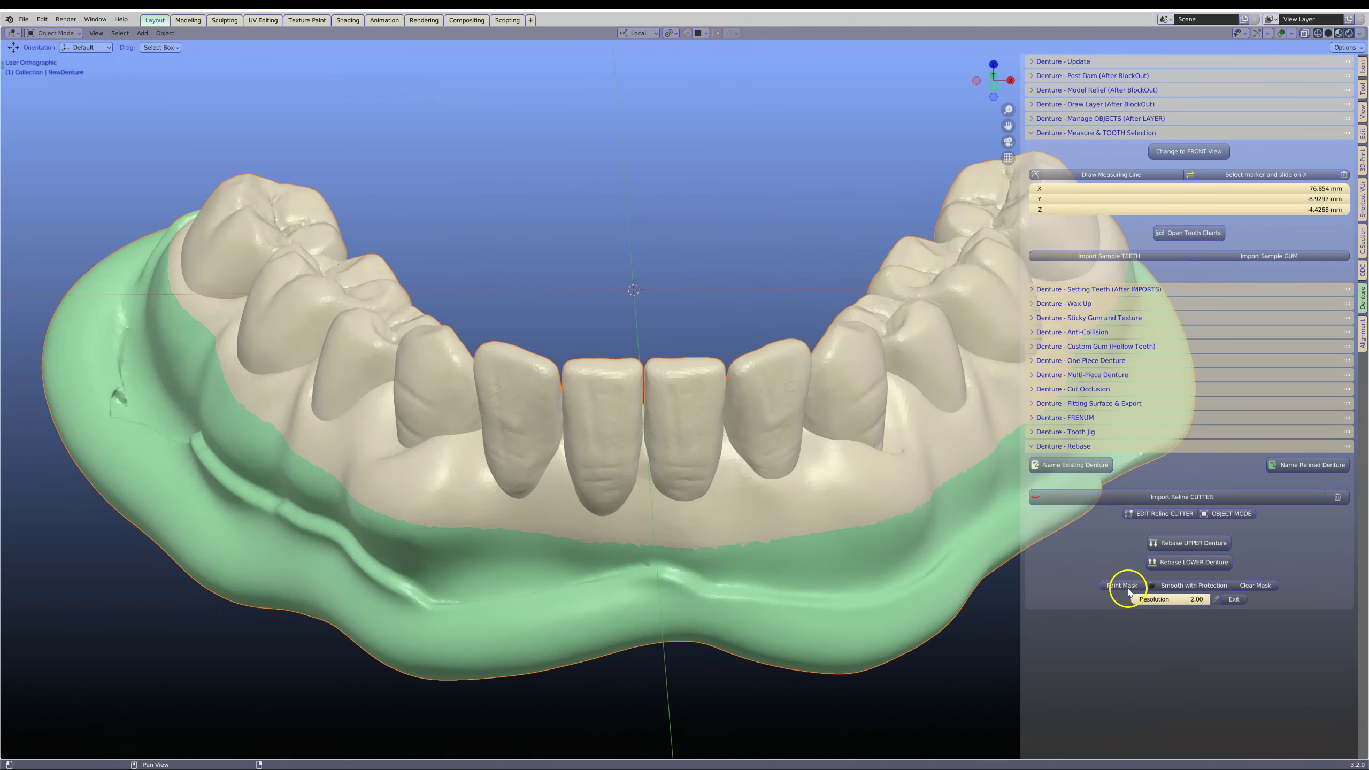
pyautogui.click(1182, 585)
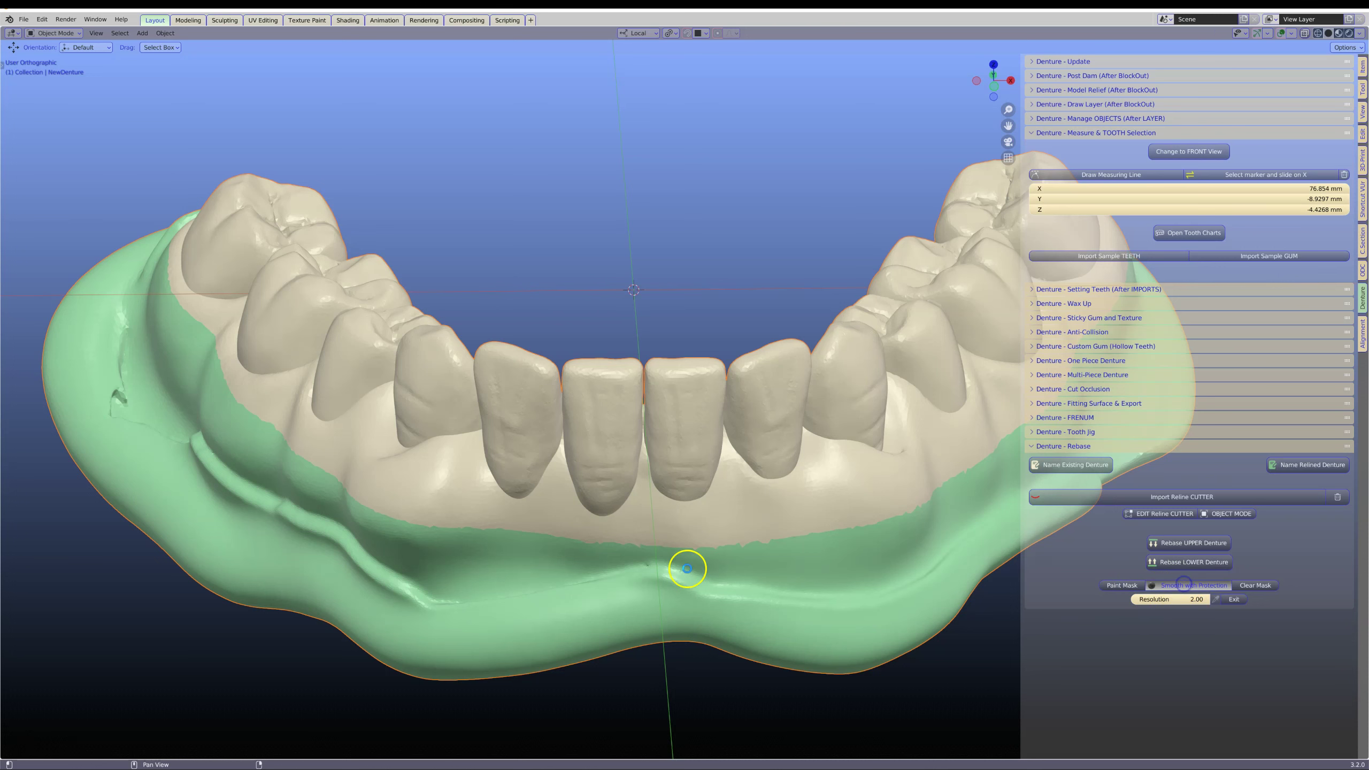